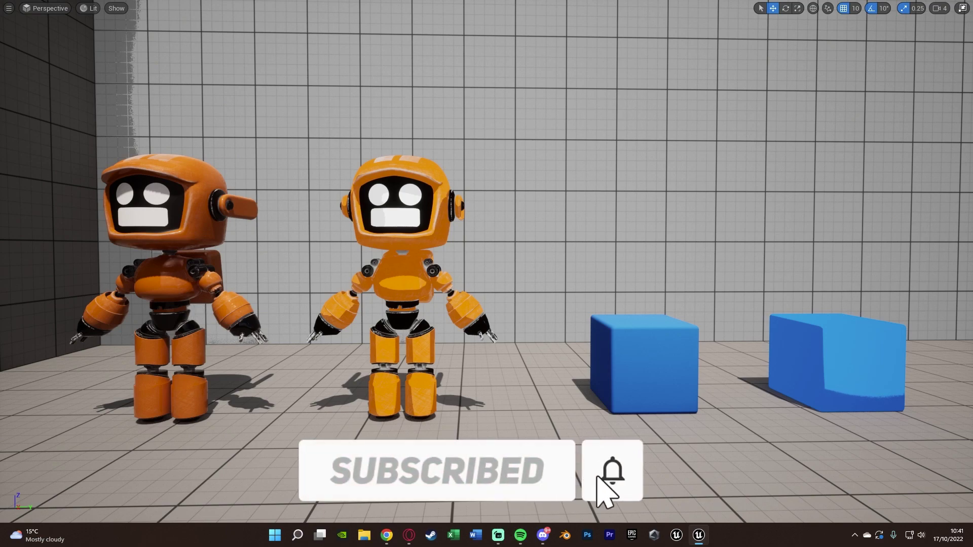
Fly the viewport camera past the two robots and over to the blue cubes.
key("a")
right_click_drag(579, 166, 586, 171)
key("w")
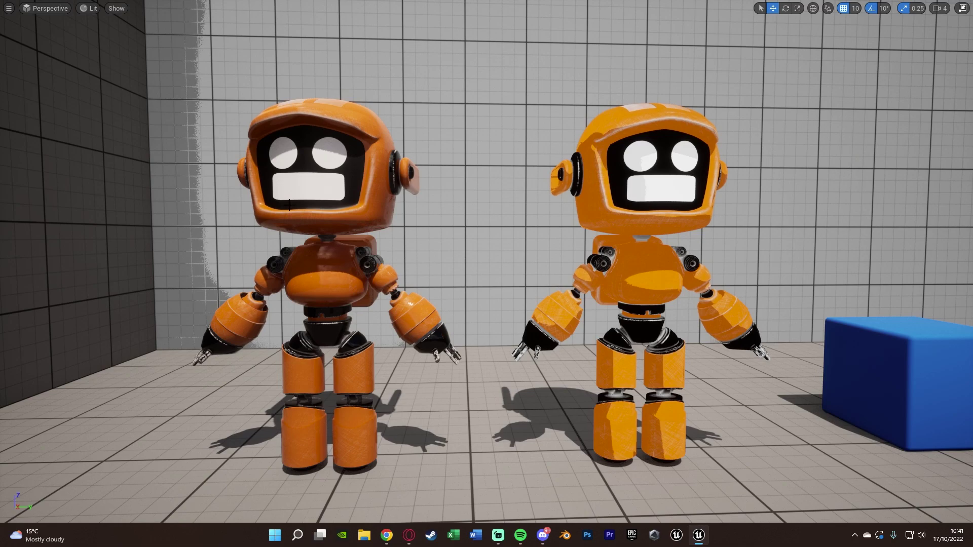
key("a")
right_click_drag(534, 227, 495, 254)
key("d")
key("d")
key("a")
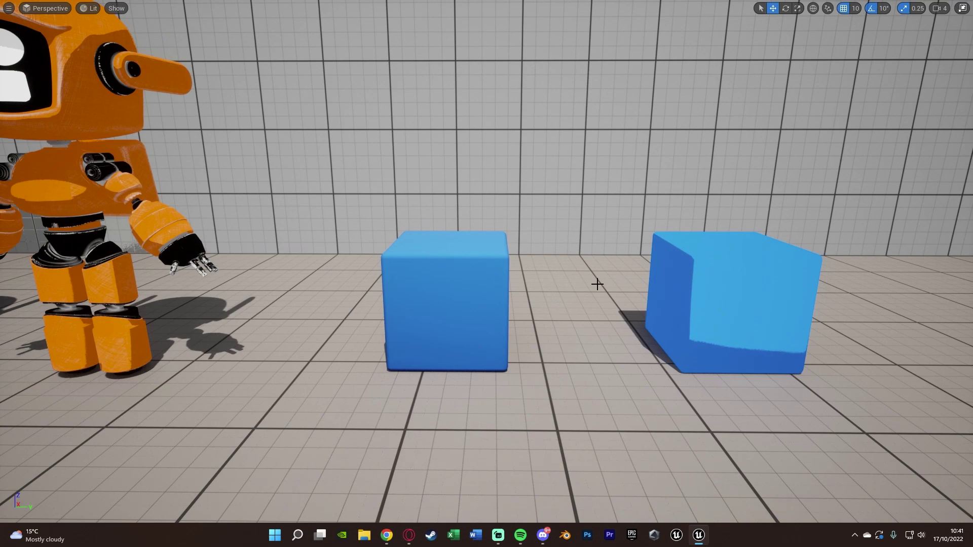
key("s")
right_click_drag(597, 282, 369, 161)
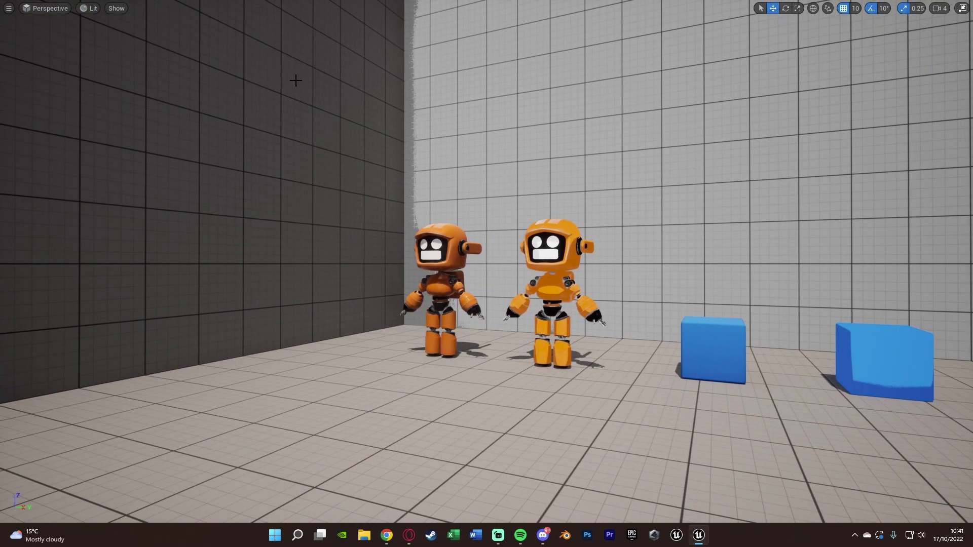
scroll(549, 188, "down", 2)
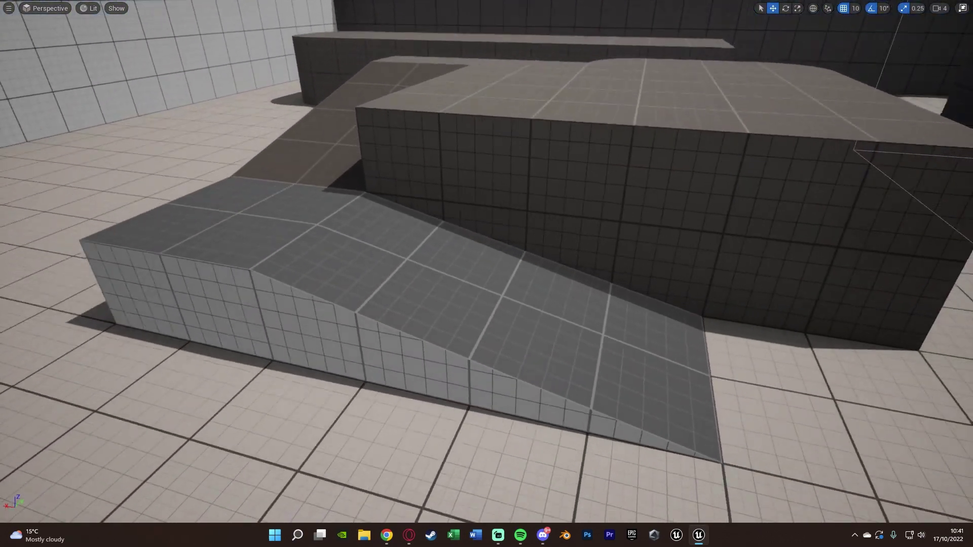
scroll(333, 219, "up", 2)
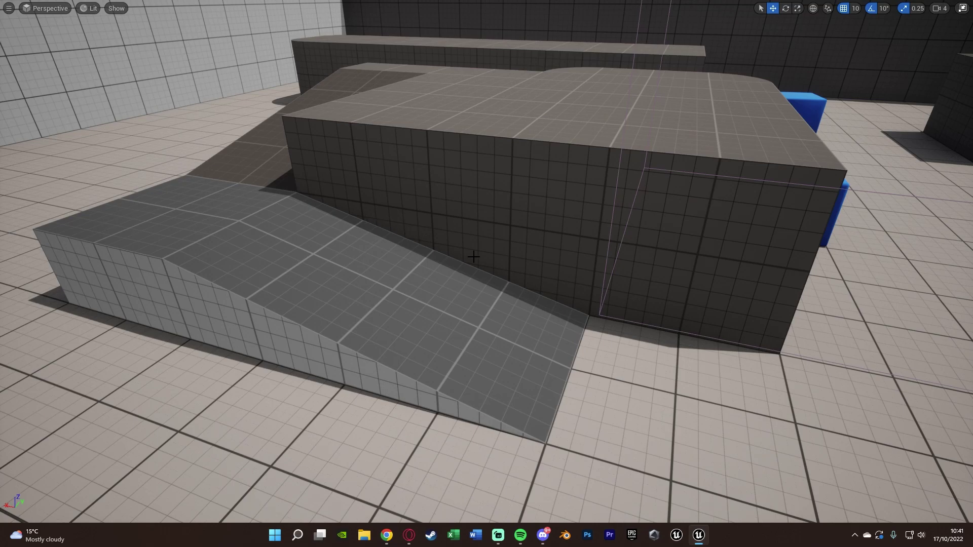
Look around the level, return to the two robots, and exit full-screen with F11.
right_click_drag(493, 202, 493, 81)
right_click_drag(336, 199, 213, 258)
key("s")
right_click_drag(537, 268, 423, 252)
key("w")
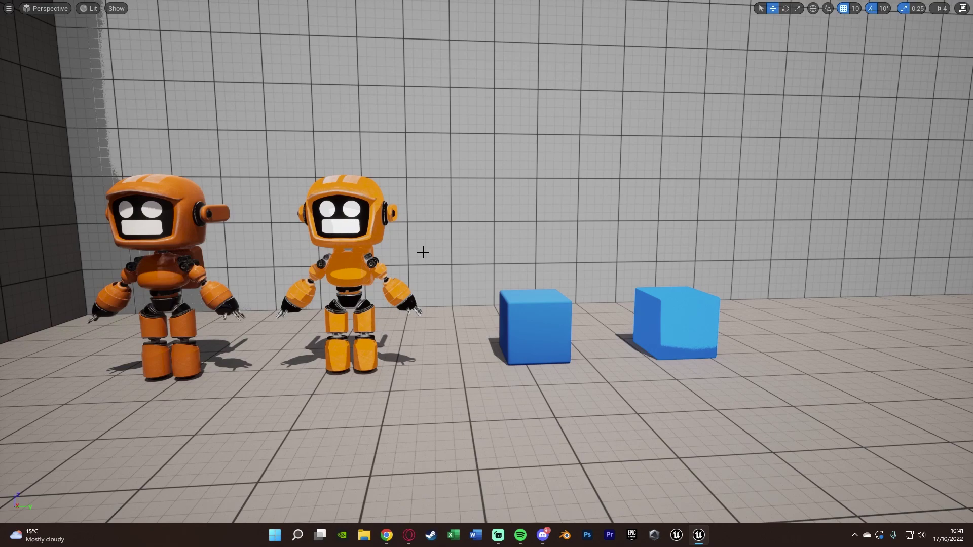
key("w")
right_click_drag(414, 257, 377, 257)
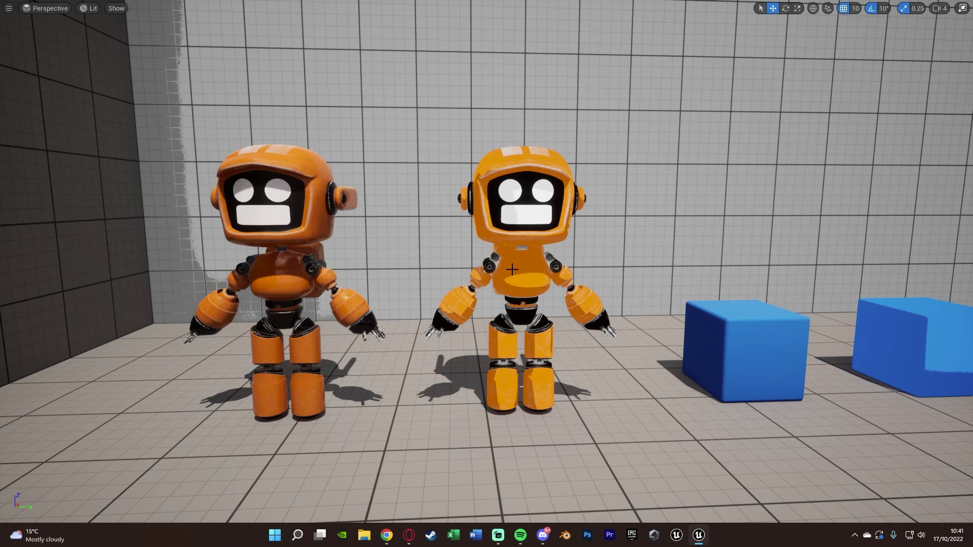
right_click_drag(413, 256, 413, 257)
right_click_drag(477, 265, 477, 264)
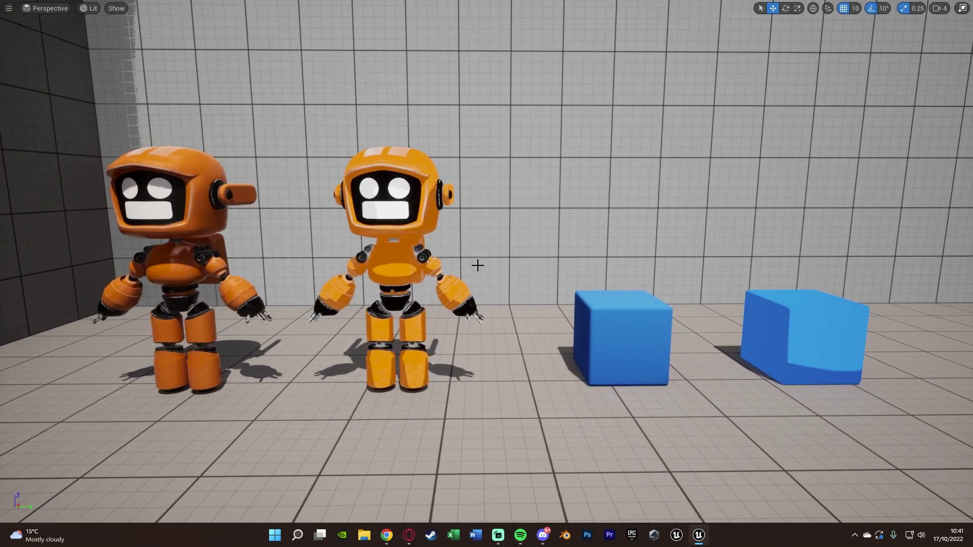
key("F11")
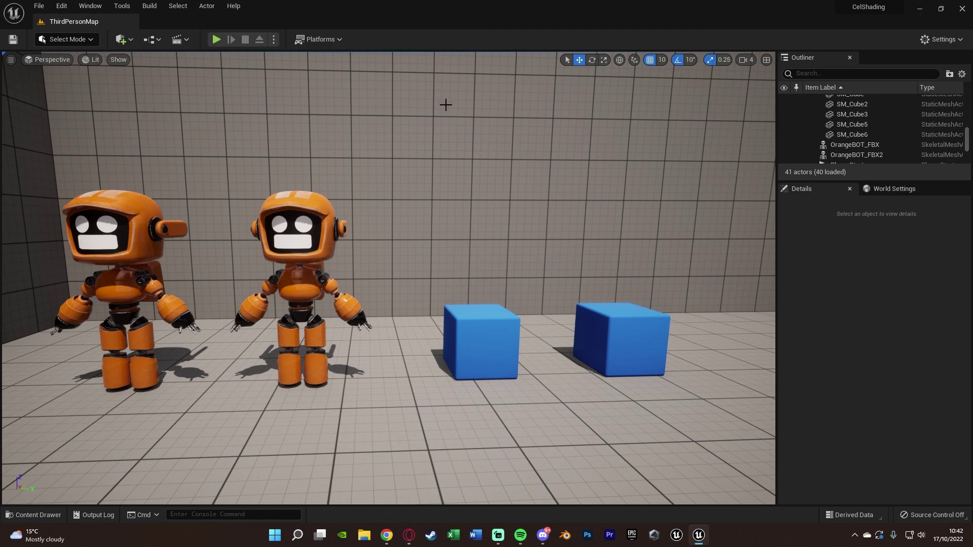
Create a material named CelShading_MAT in the Content Drawer and open it in the material editor.
key("ctrl+space")
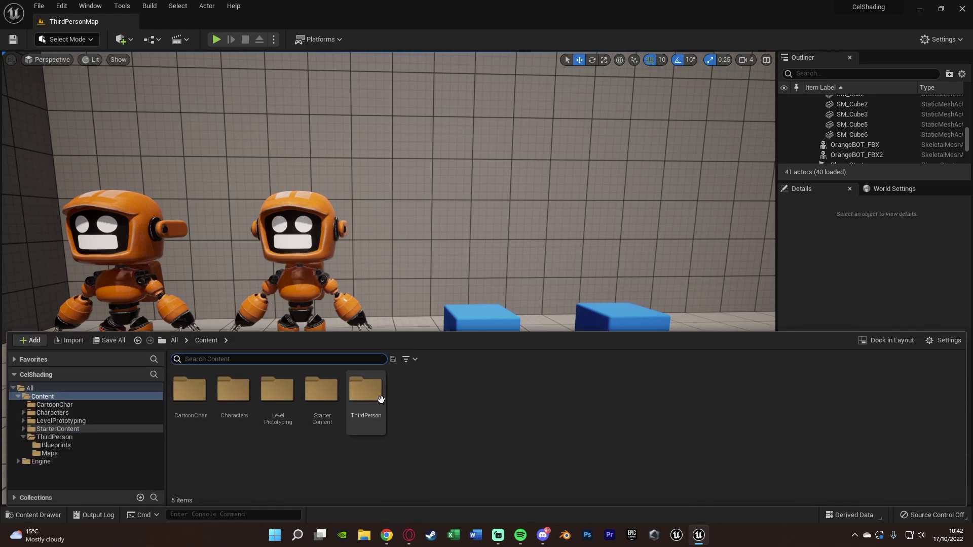
right_click(418, 411)
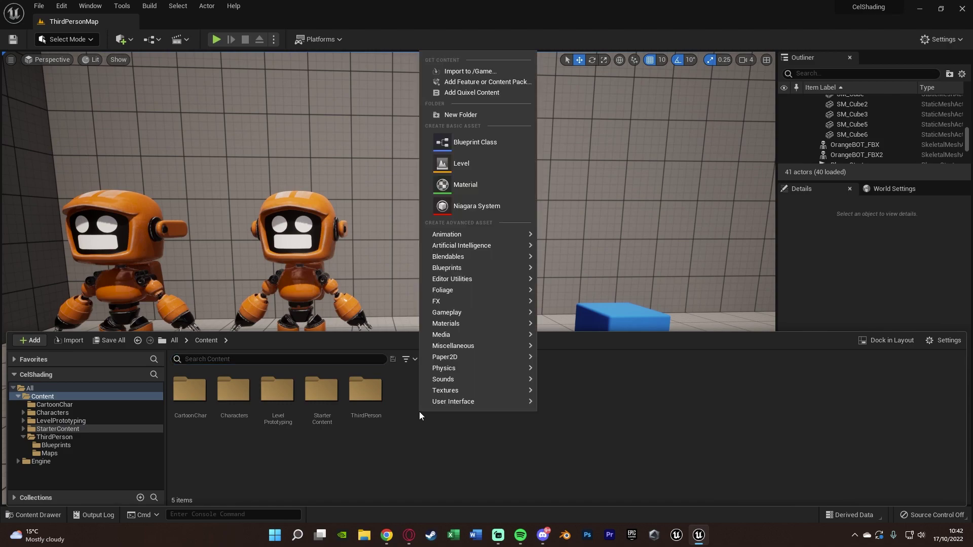
left_click(462, 185)
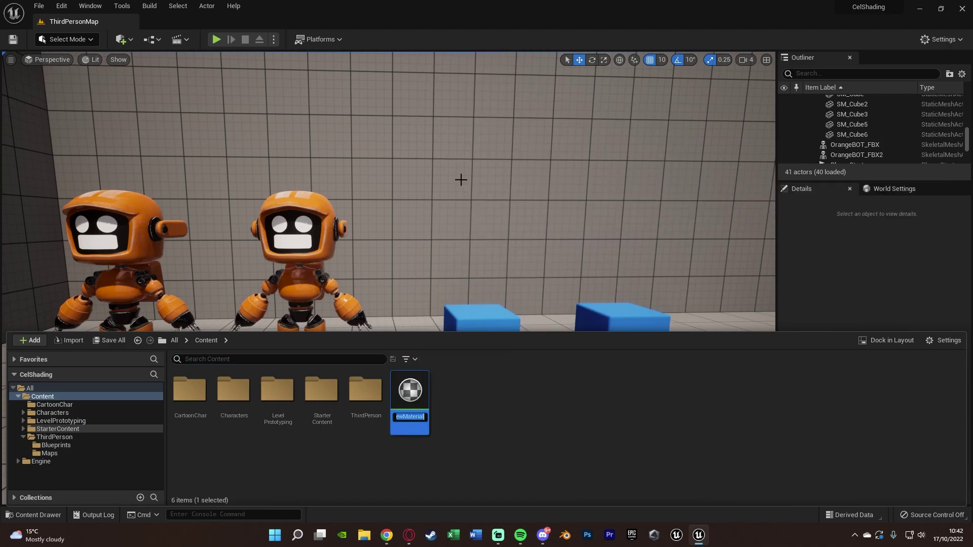
type("CelShading_MAT")
key("Return")
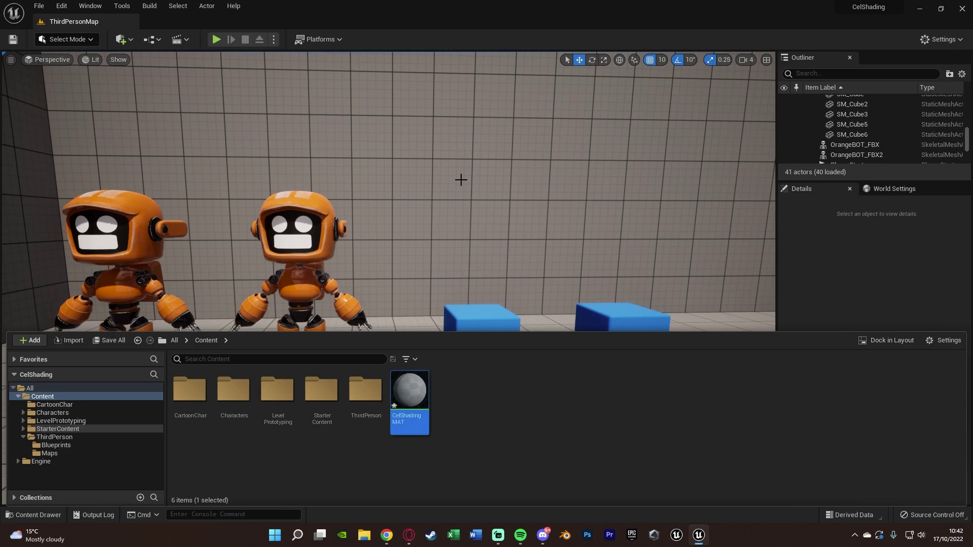
key("Return")
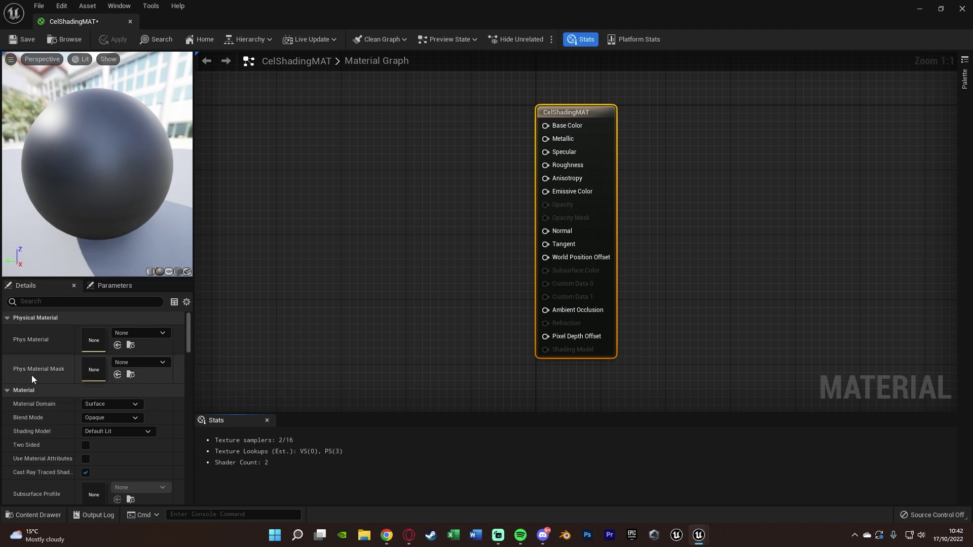
Set the material domain to Post Process and blendable location to Before Tonemapping.
left_click(117, 405)
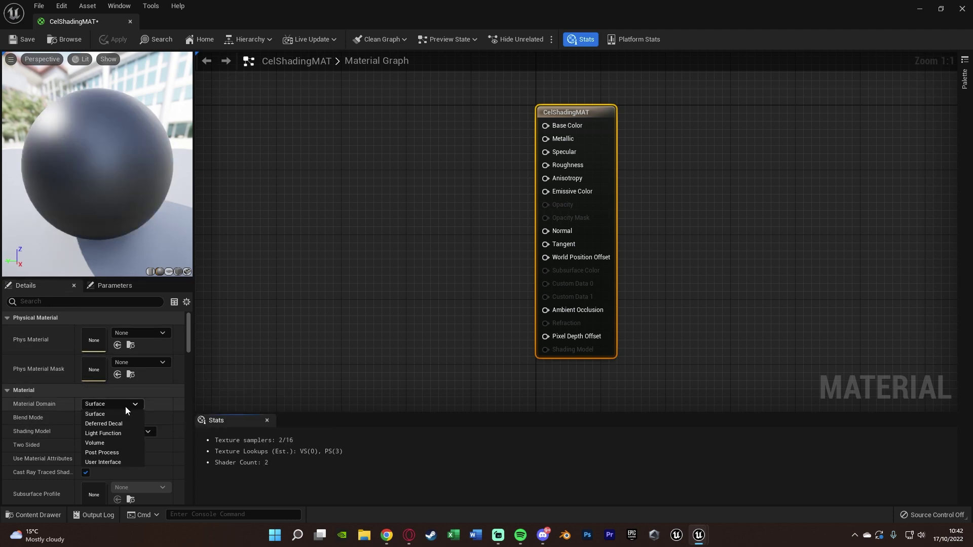
left_click(111, 450)
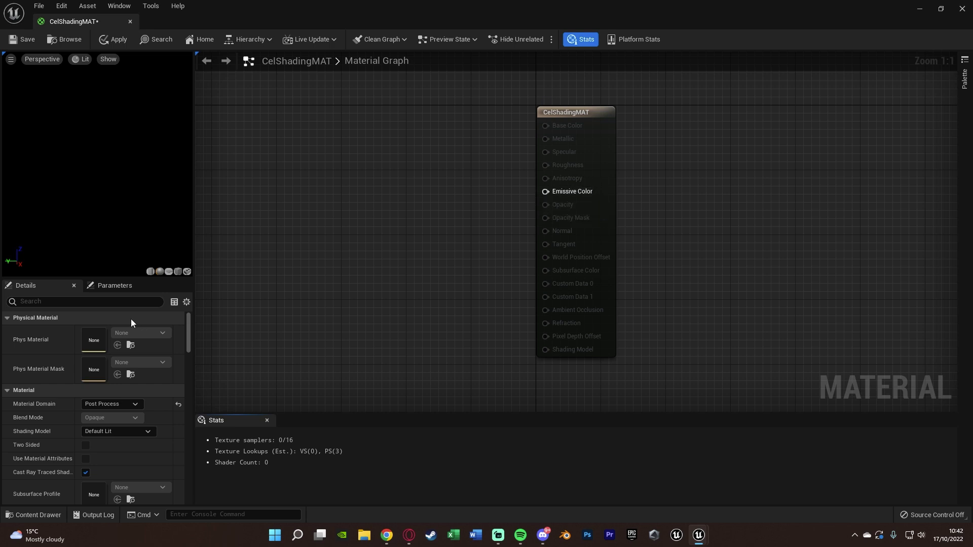
left_click(100, 303)
type("post pro")
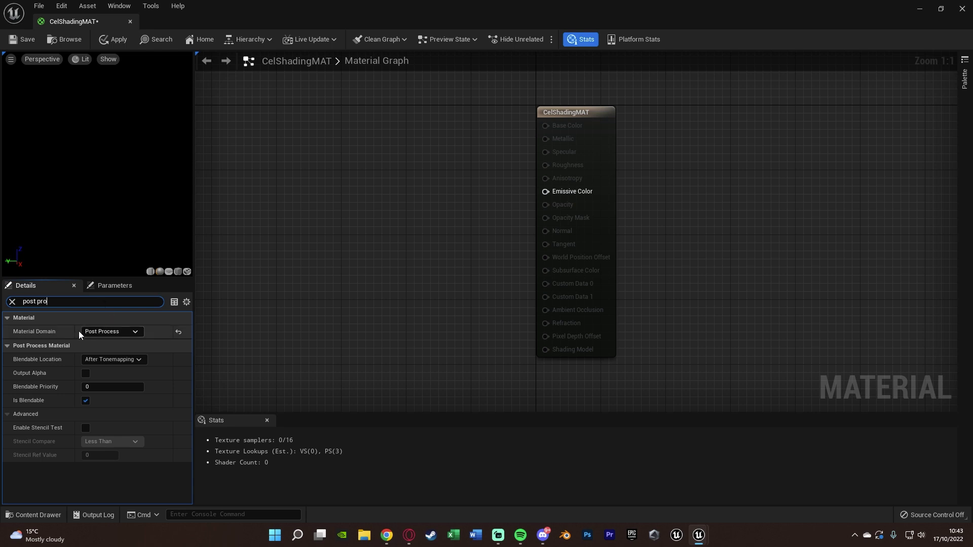
left_click(116, 360)
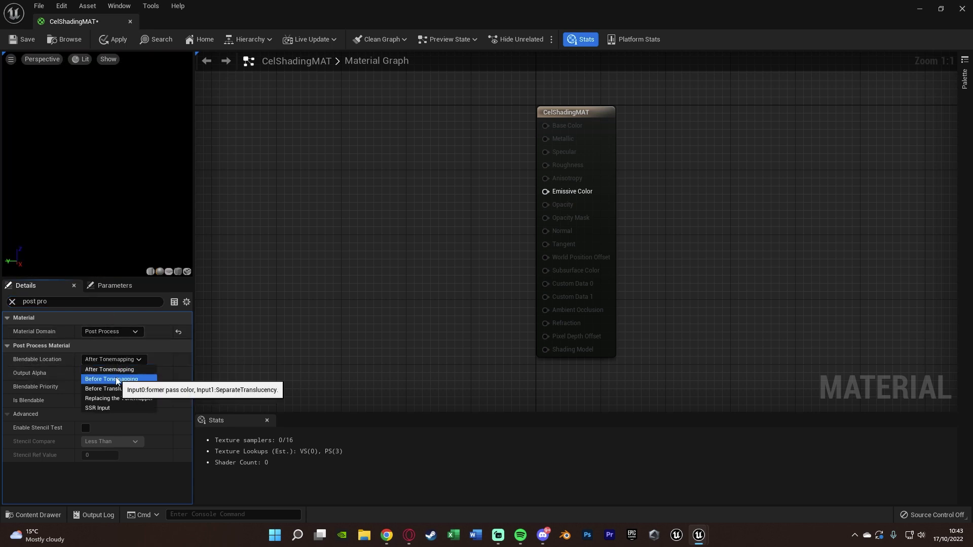
left_click(117, 379)
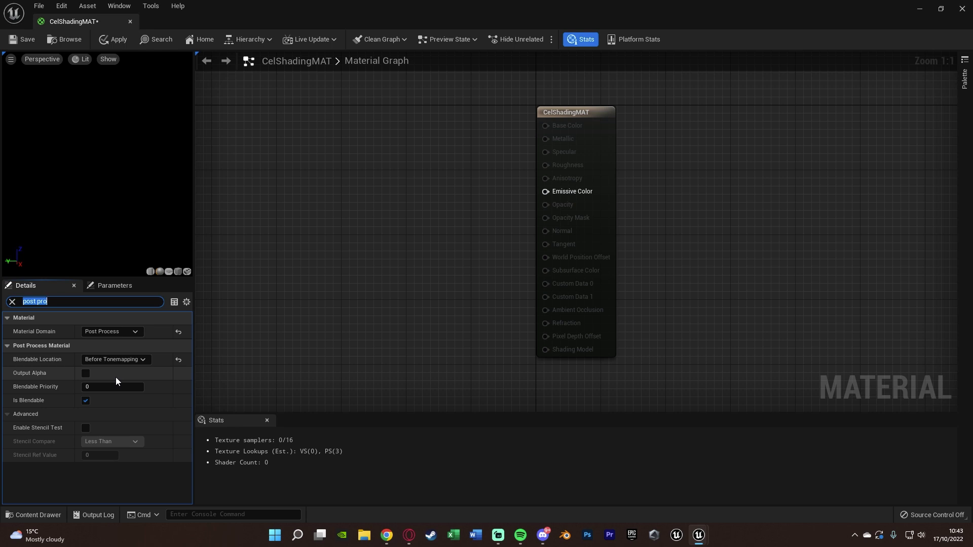
left_click(16, 302)
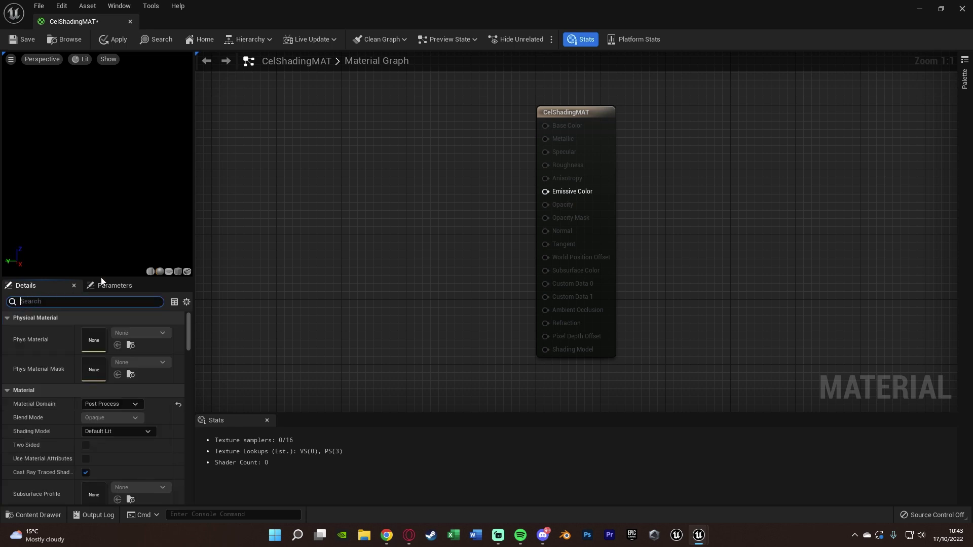
Add a SceneTexture node set to PostProcessInput0 in an empty area of the graph.
right_click_drag(208, 203, 479, 181)
scroll(479, 236, "down", 4)
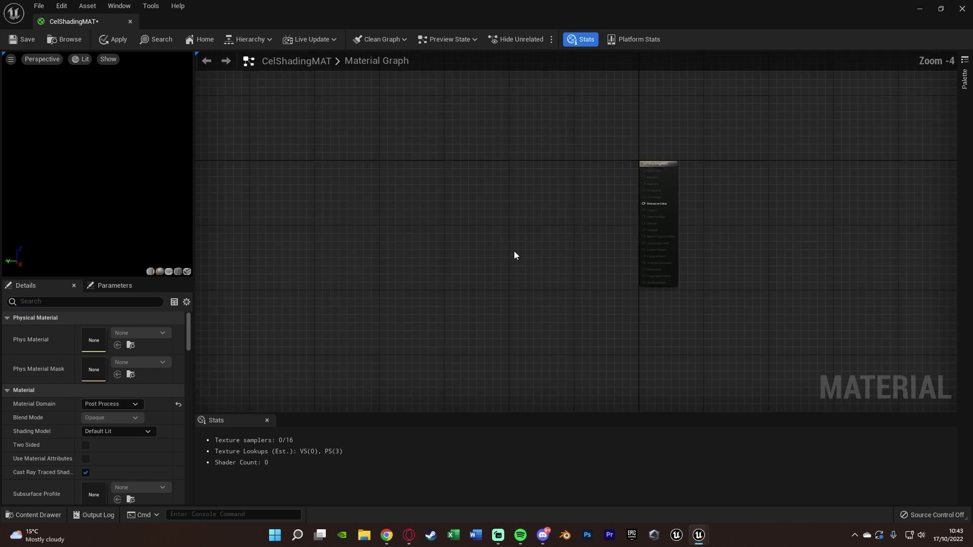
right_click_drag(446, 273, 675, 232)
right_click_drag(517, 238, 594, 209)
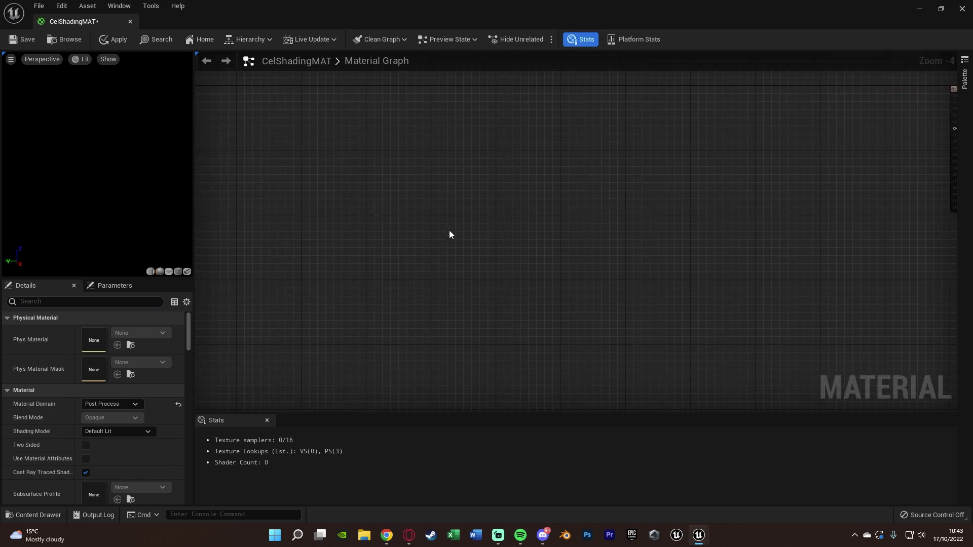
scroll(453, 231, "up", 3)
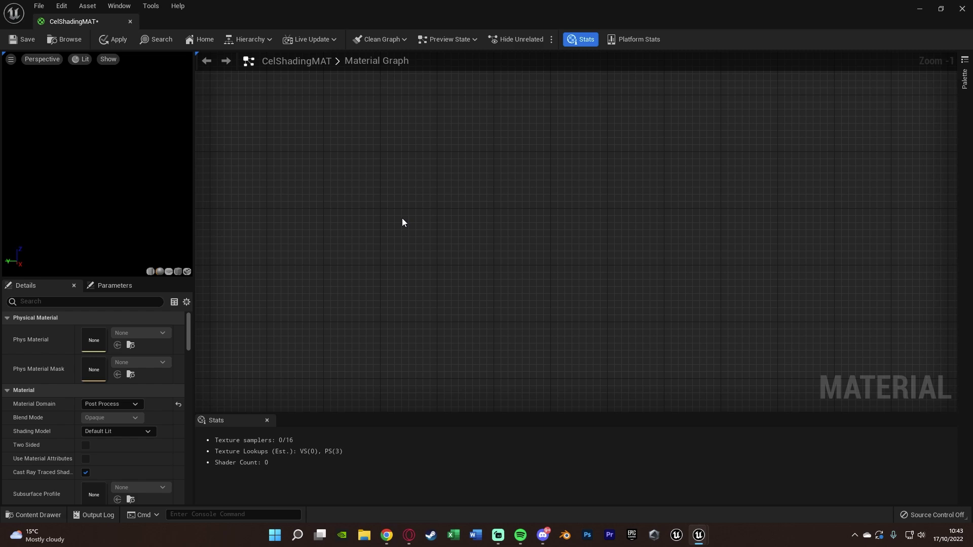
right_click(375, 219)
type("scene tex")
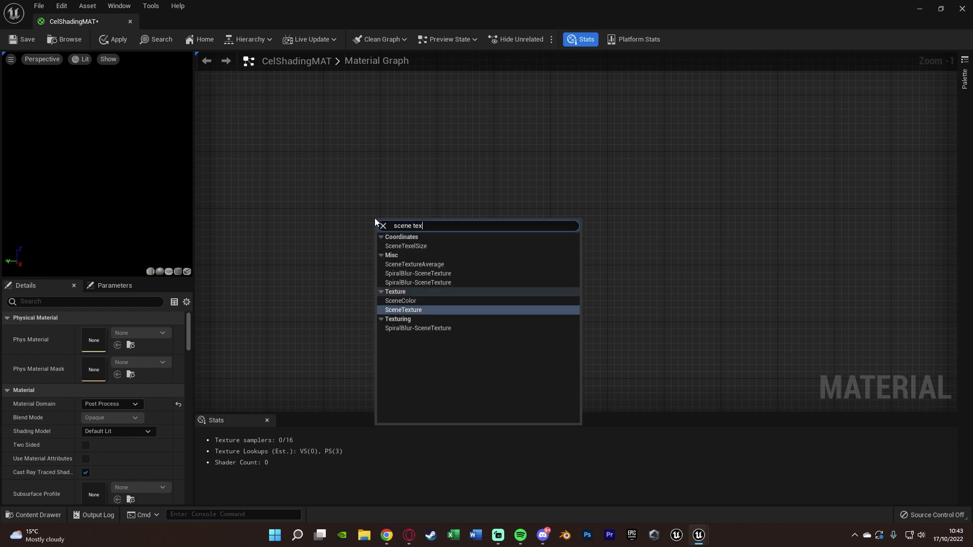
key("Return")
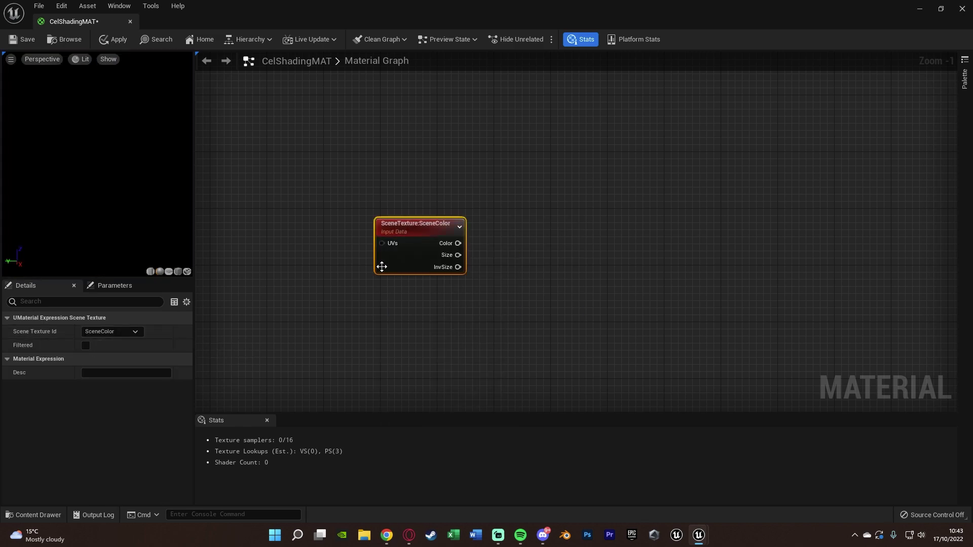
left_click(126, 334)
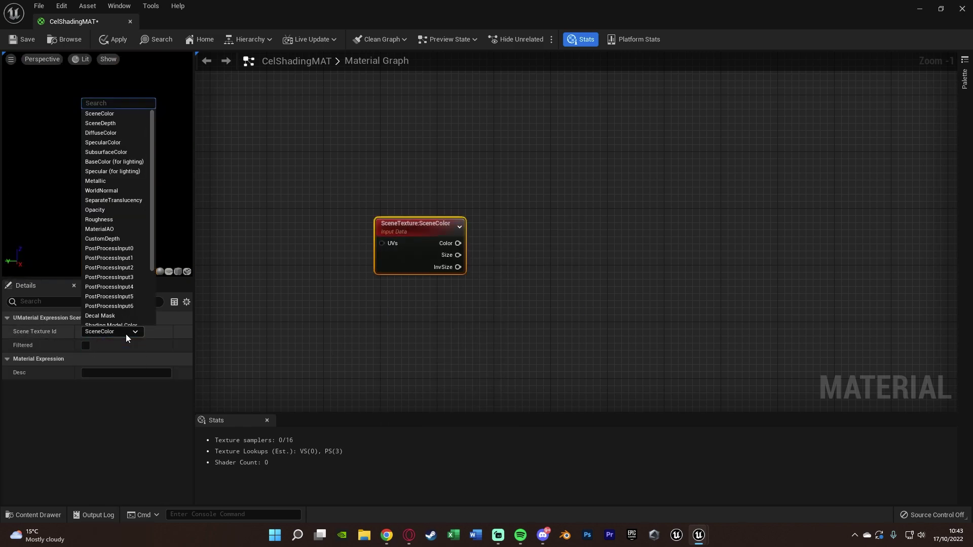
left_click(118, 248)
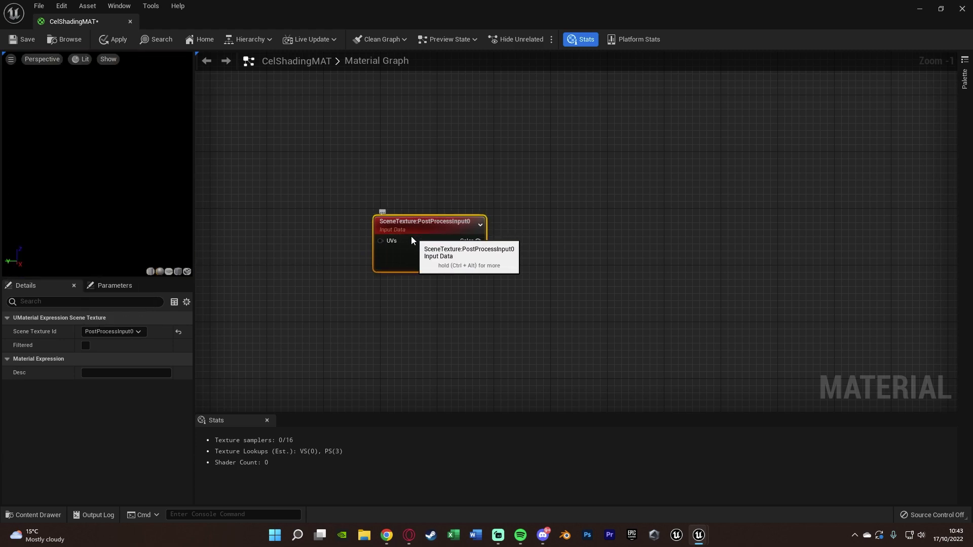
Shift the PostProcessInput0 node left and drag a wire from its Color output.
left_click_drag(420, 236, 367, 226)
right_click_drag(390, 223, 352, 212)
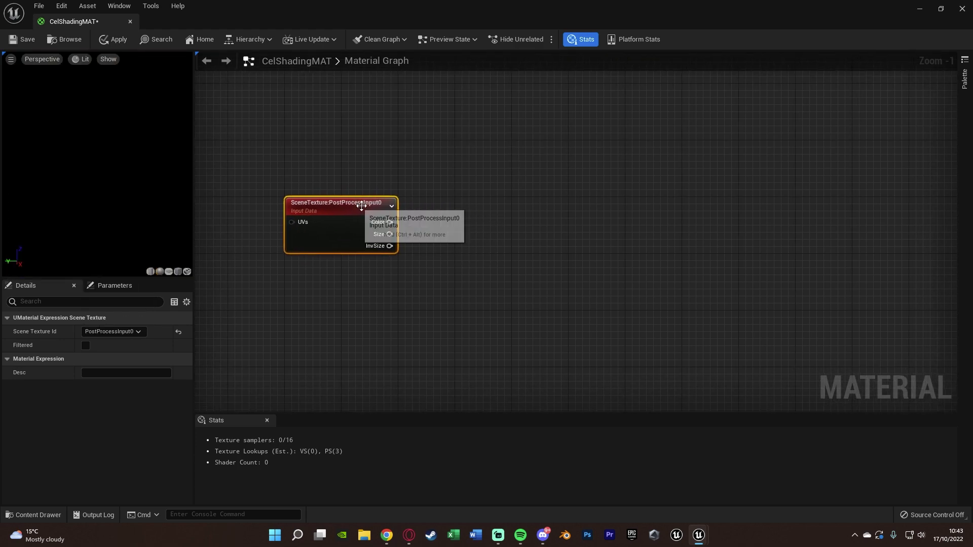
left_click_drag(390, 222, 427, 221)
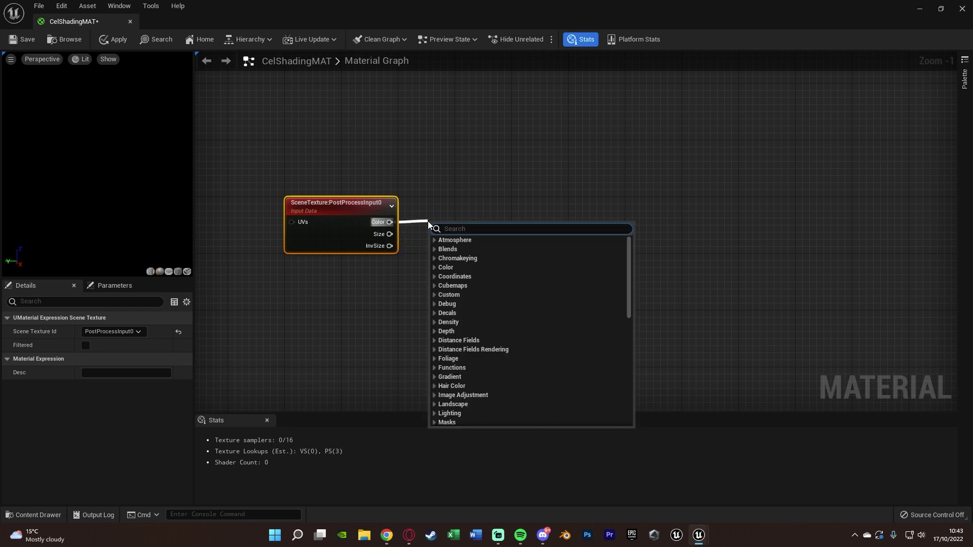
Feed the Color output into a Desaturation node and paste a copy of the pair below.
type("des")
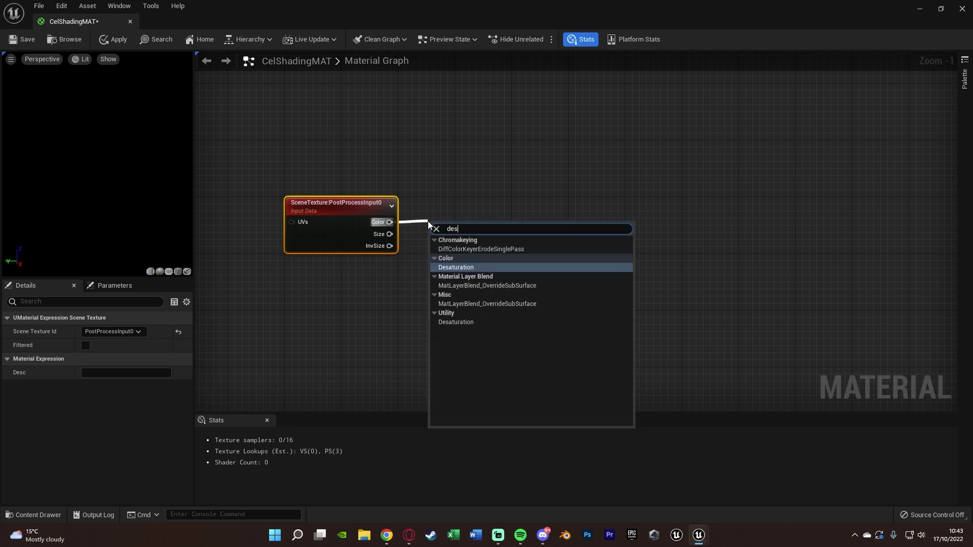
key("Return")
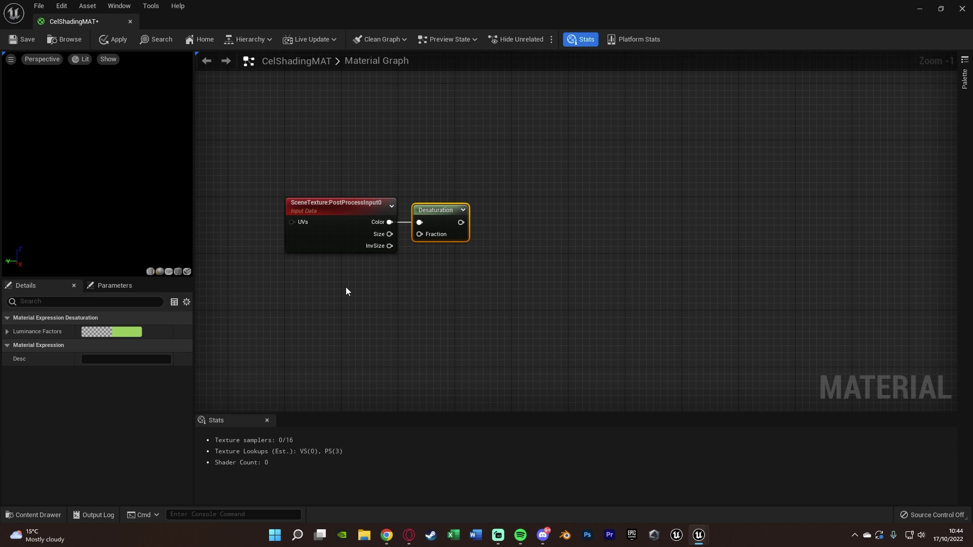
left_click_drag(278, 281, 545, 189)
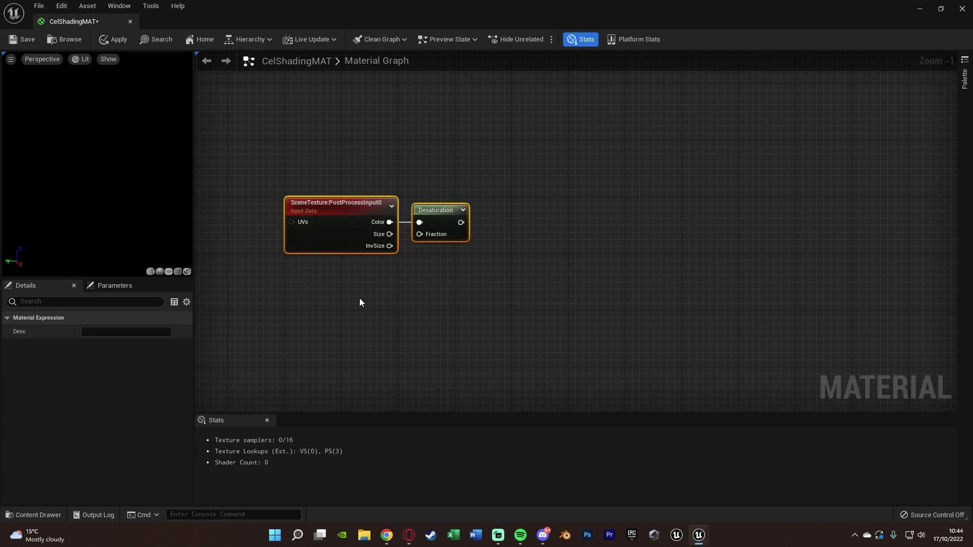
key("ctrl+v")
left_click_drag(354, 306, 342, 287)
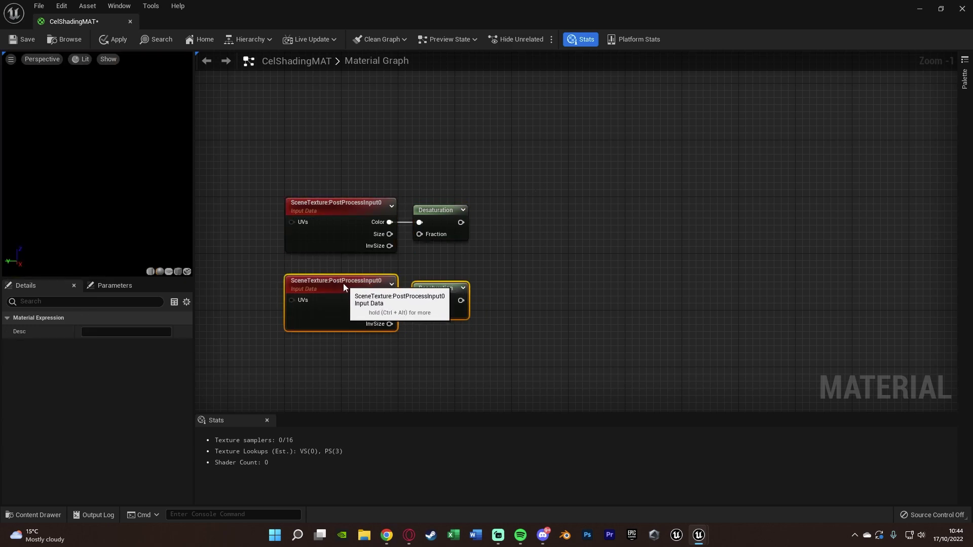
Switch the copied SceneTexture node to read DiffuseColor.
left_click(348, 307)
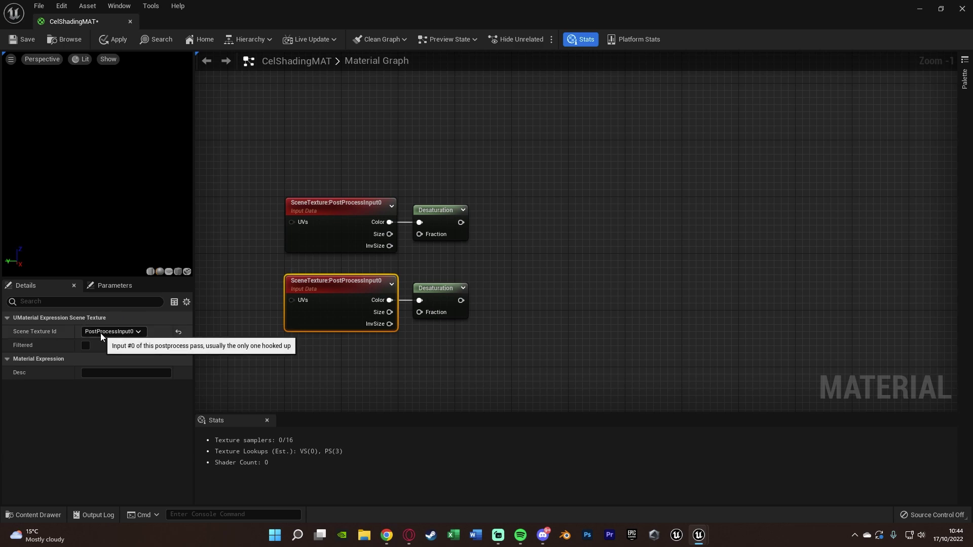
left_click(101, 332)
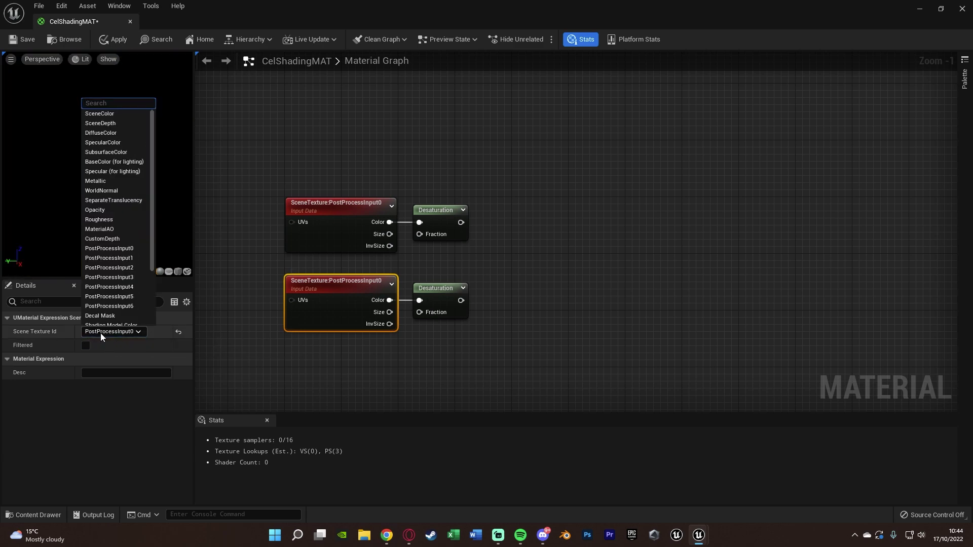
left_click(106, 133)
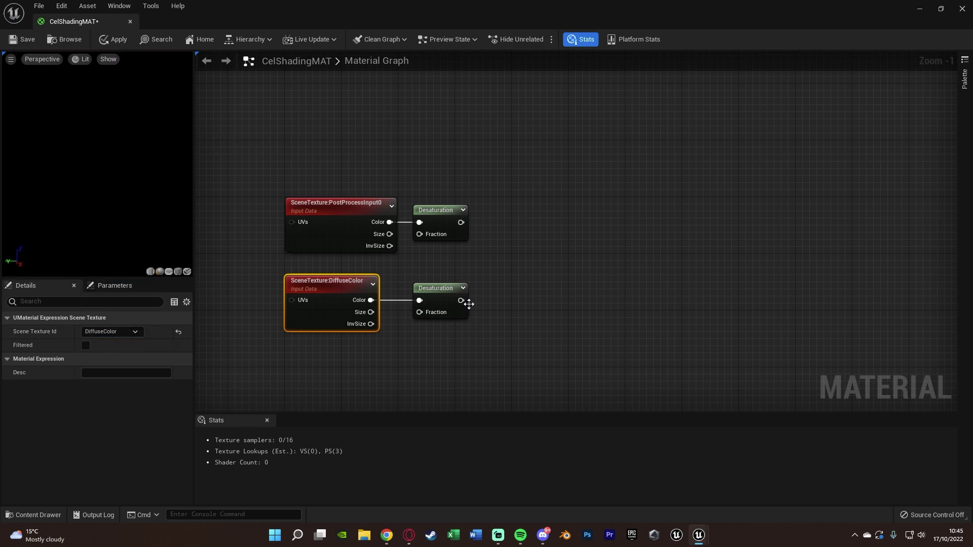
Divide the PostProcessInput0 greyscale by the DiffuseColor greyscale and align the nodes.
right_click_drag(492, 250, 470, 242)
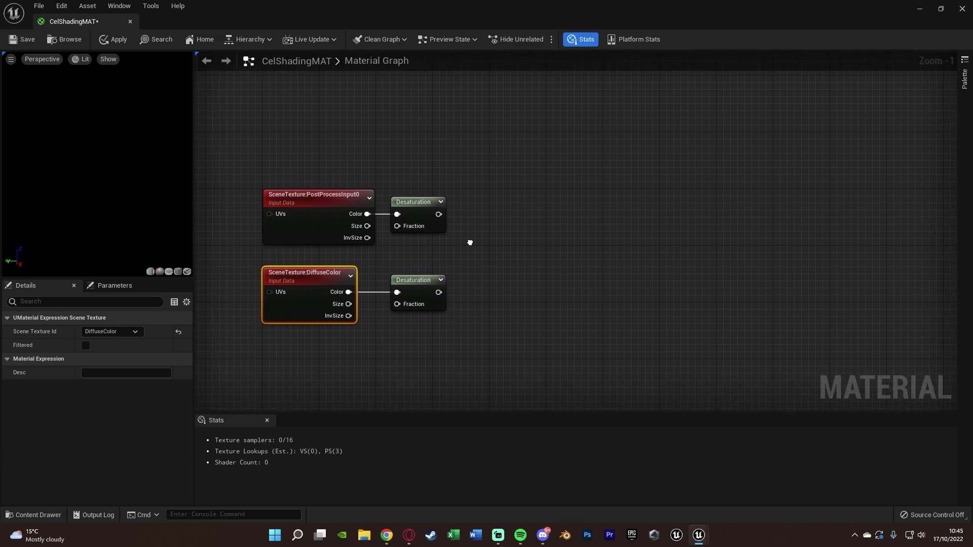
left_click_drag(439, 215, 493, 236)
type("divi")
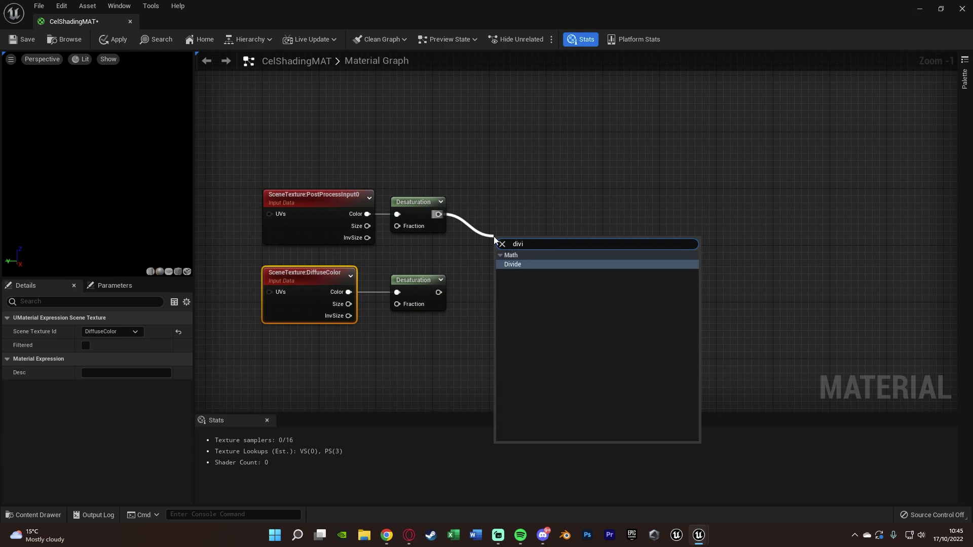
key("Return")
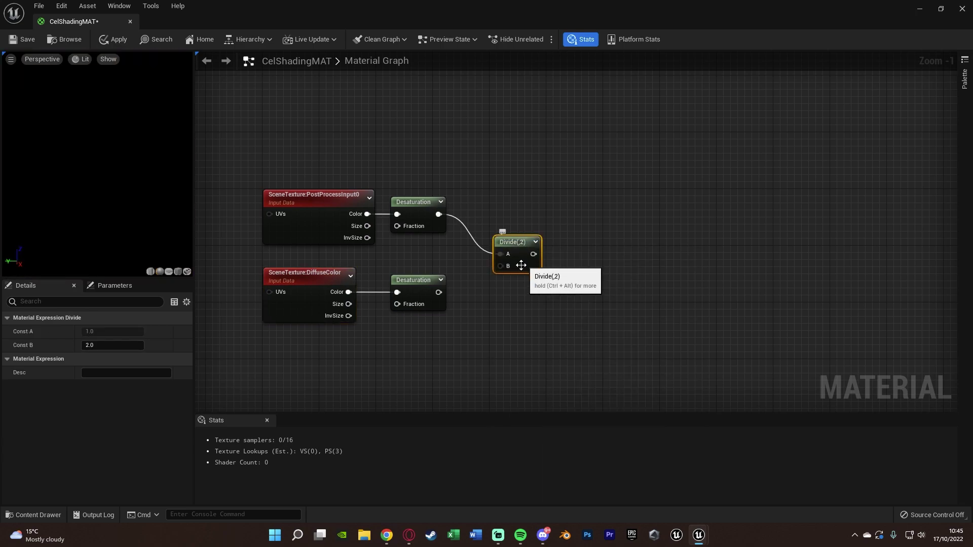
left_click_drag(506, 282, 439, 292)
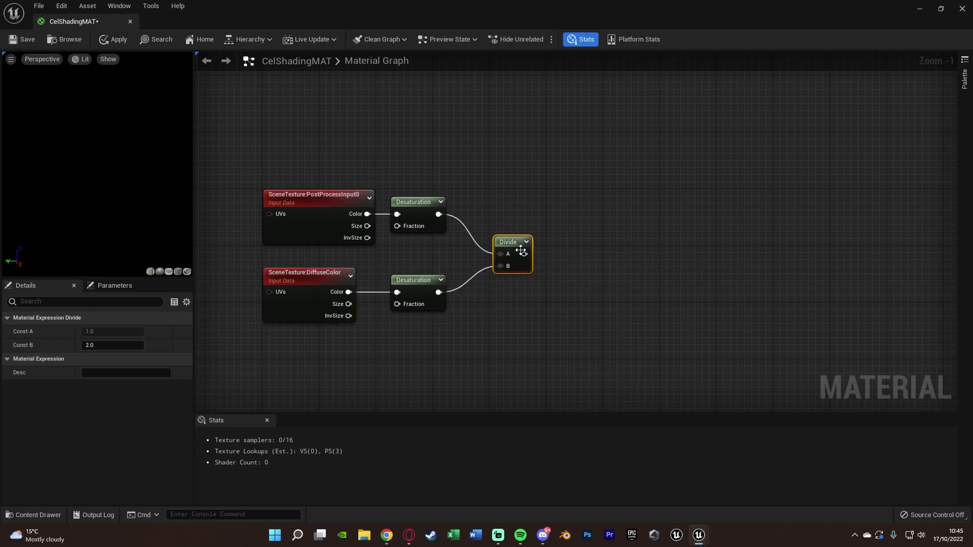
left_click_drag(517, 248, 497, 249)
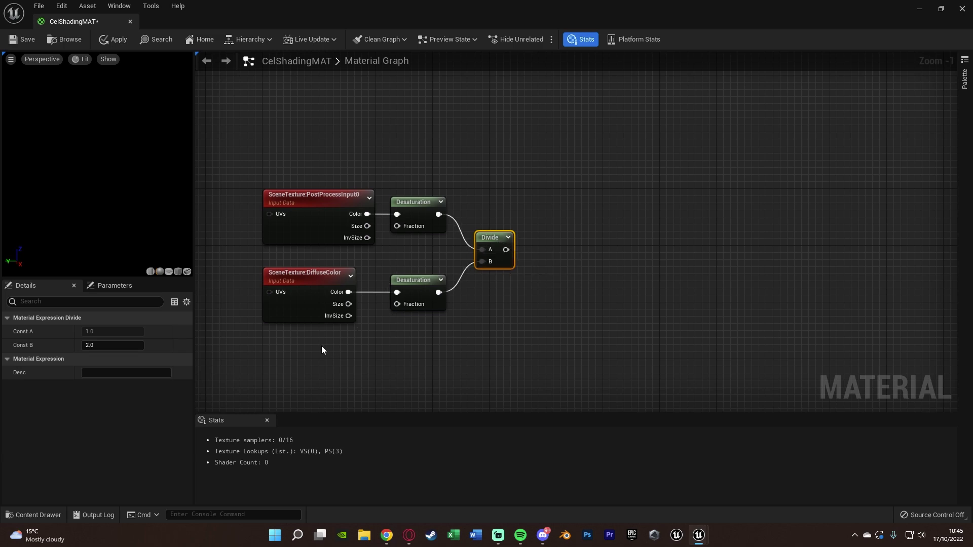
left_click_drag(321, 346, 461, 268)
left_click_drag(491, 240, 560, 229)
left_click(587, 255)
Clamp the division result and feed it into a new If node's A input.
type("clamp")
key("Return")
left_click_drag(559, 230, 559, 234)
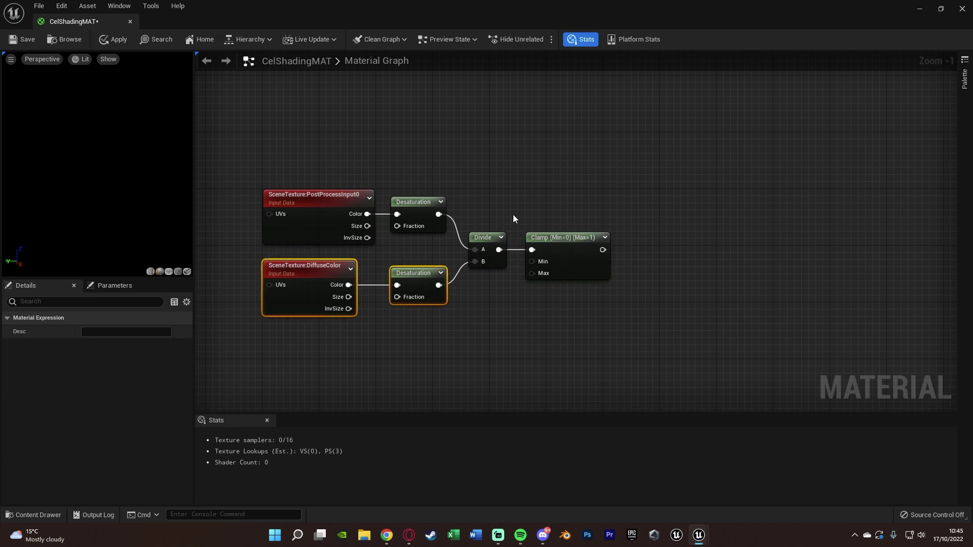
key("Down")
left_click(527, 300)
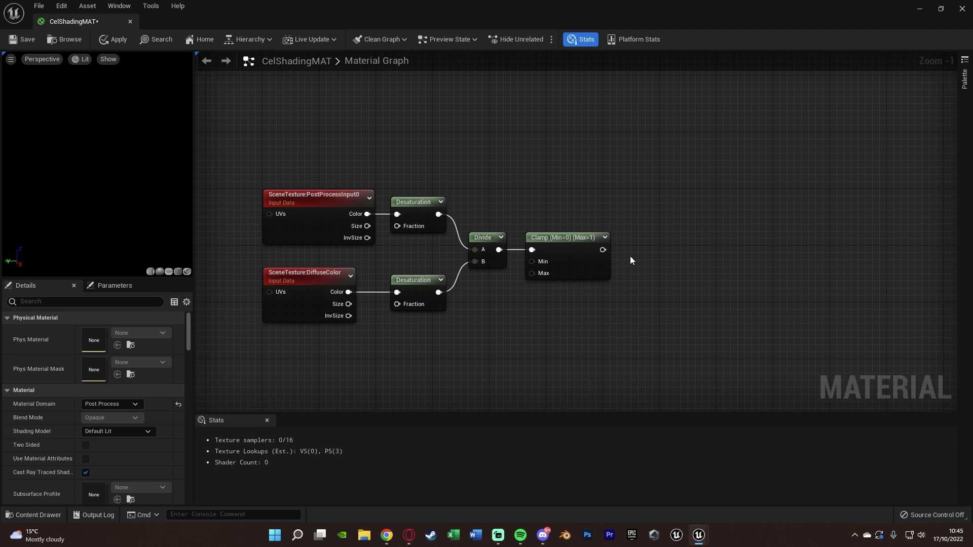
left_click_drag(602, 250, 681, 236)
type("if")
key("Return")
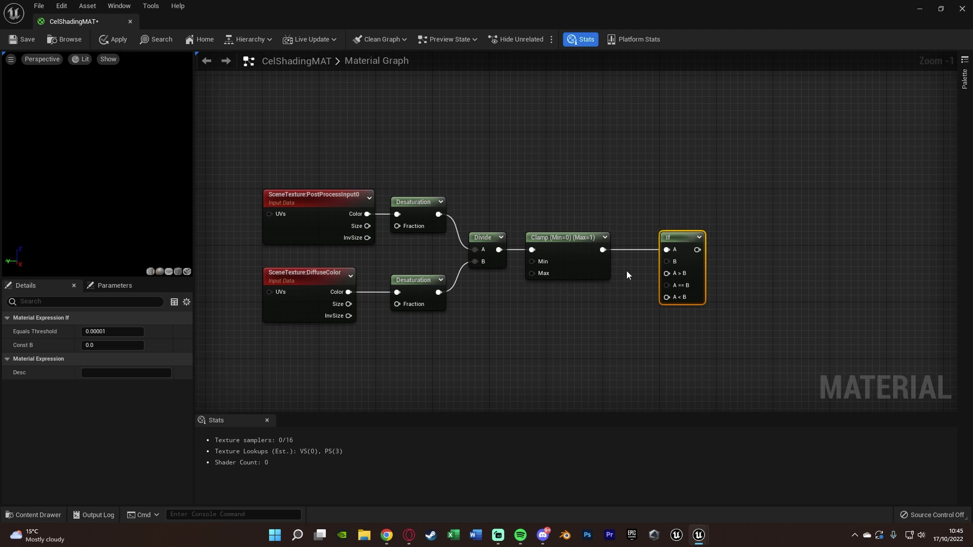
Add a 0.5 constant and connect it to the If node's B input.
left_click(568, 306)
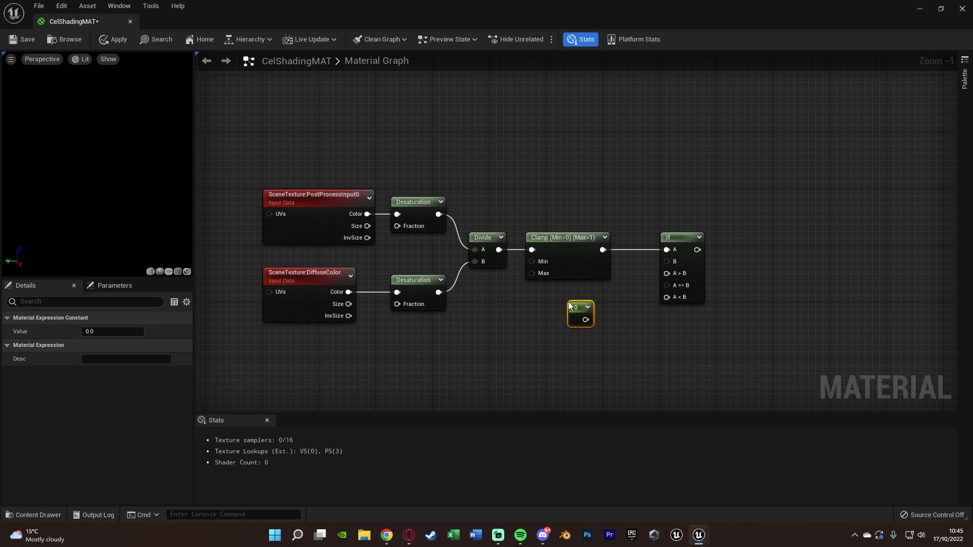
left_click(121, 326)
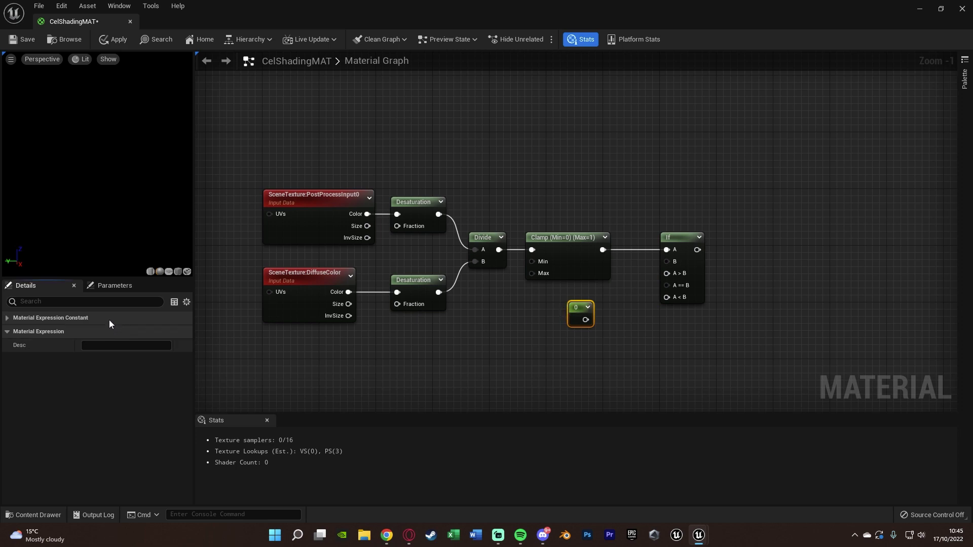
type("0.5")
key("Return")
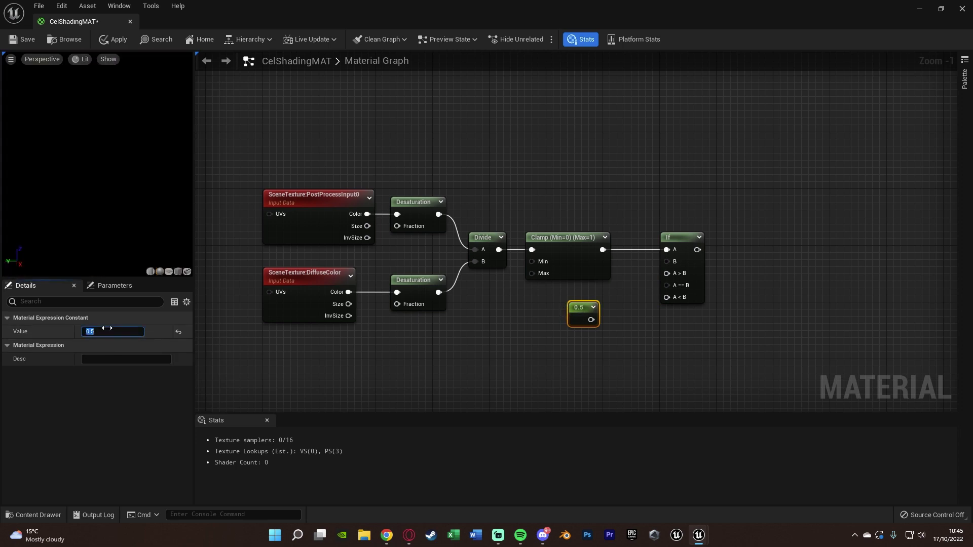
left_click_drag(591, 320, 676, 263)
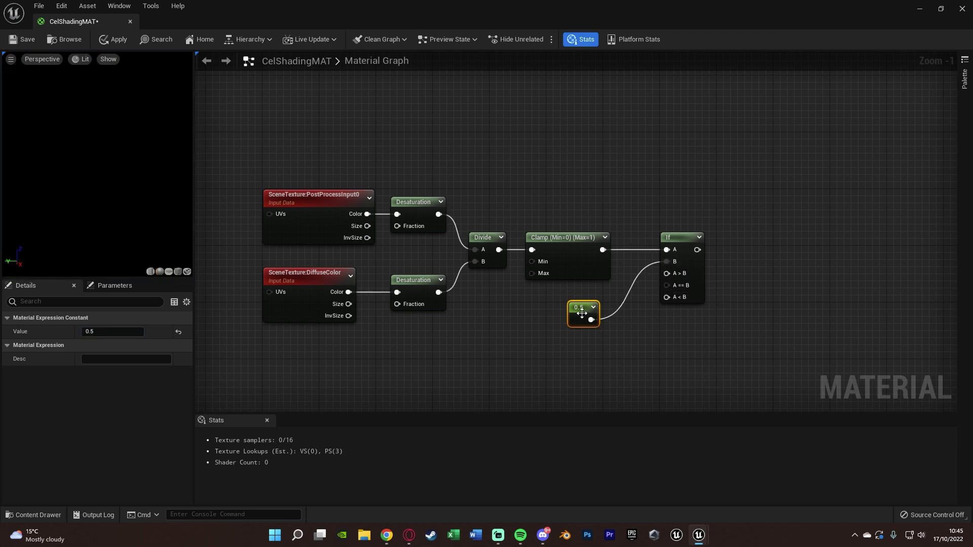
left_click(539, 324)
Pan the graph to free space below the chain for another node.
right_click_drag(539, 324, 517, 284)
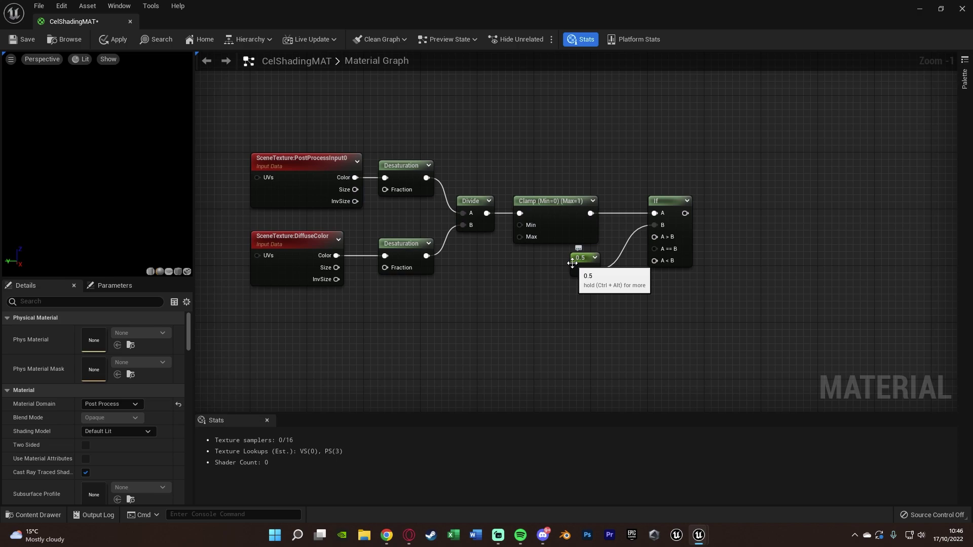
right_click_drag(472, 322, 493, 268)
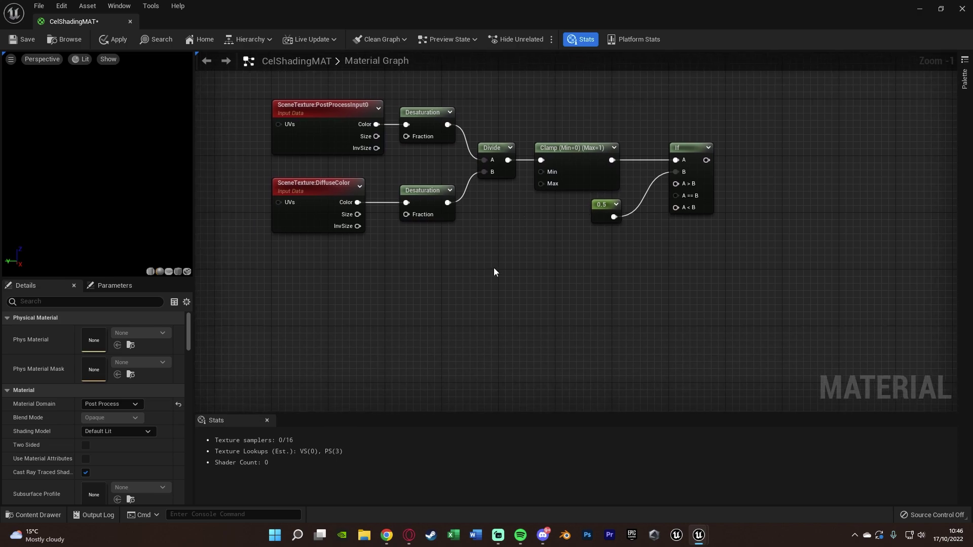
right_click(494, 268)
Add another SceneTexture node reading DiffuseColor below the If node.
type("scene tex")
key("Return")
left_click_drag(527, 280, 500, 281)
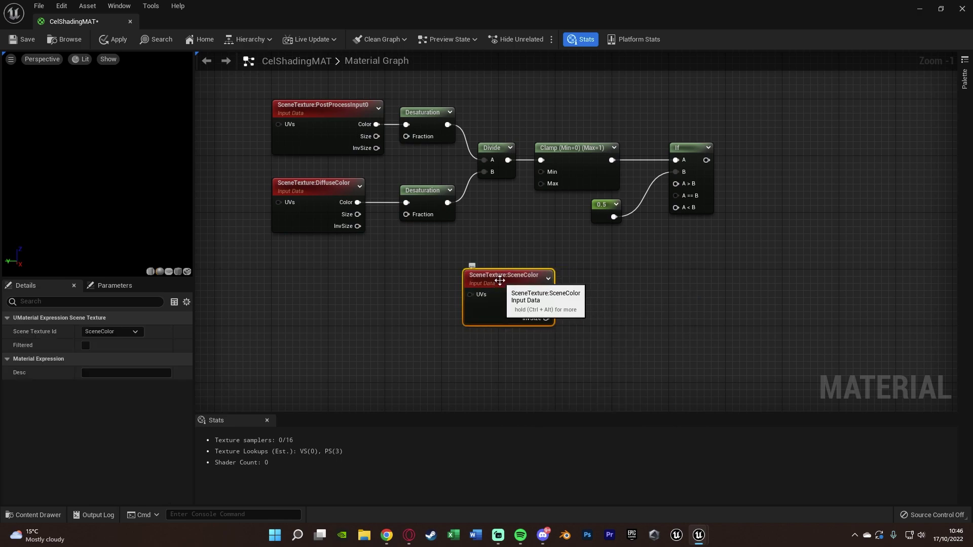
left_click(113, 331)
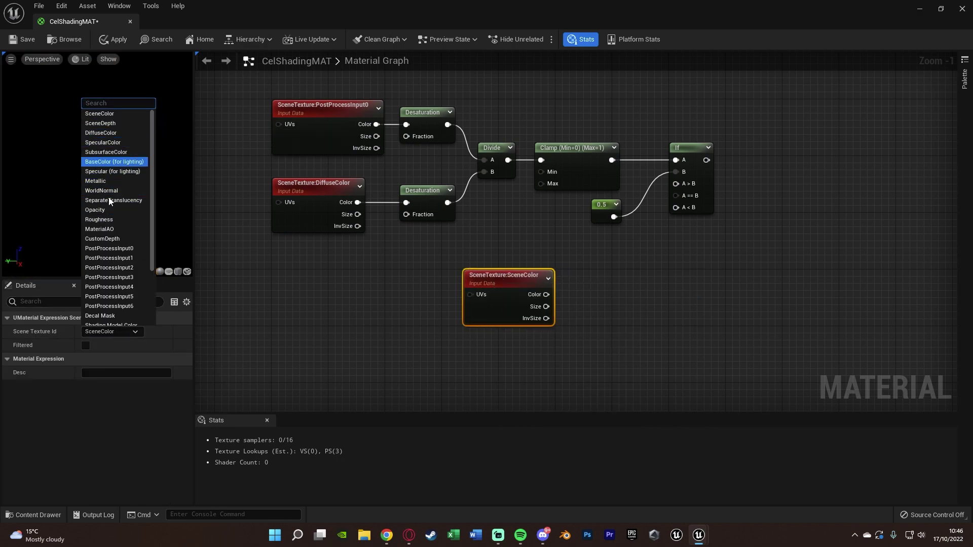
type("d")
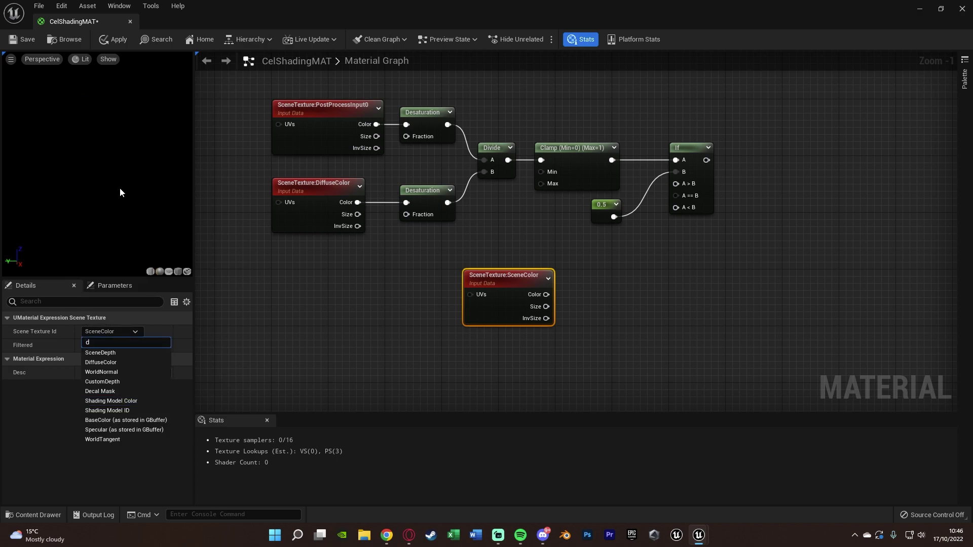
left_click(112, 362)
left_click_drag(540, 284, 679, 186)
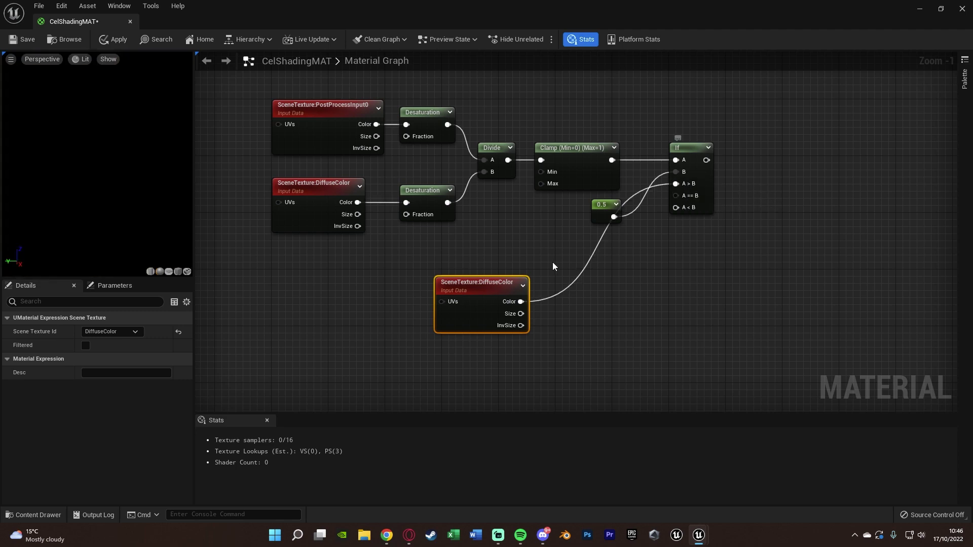
Multiply the DiffuseColor output by 0.5 and plug the result into the If's A<B input.
left_click_drag(521, 301, 561, 282)
type("mult")
key("Return")
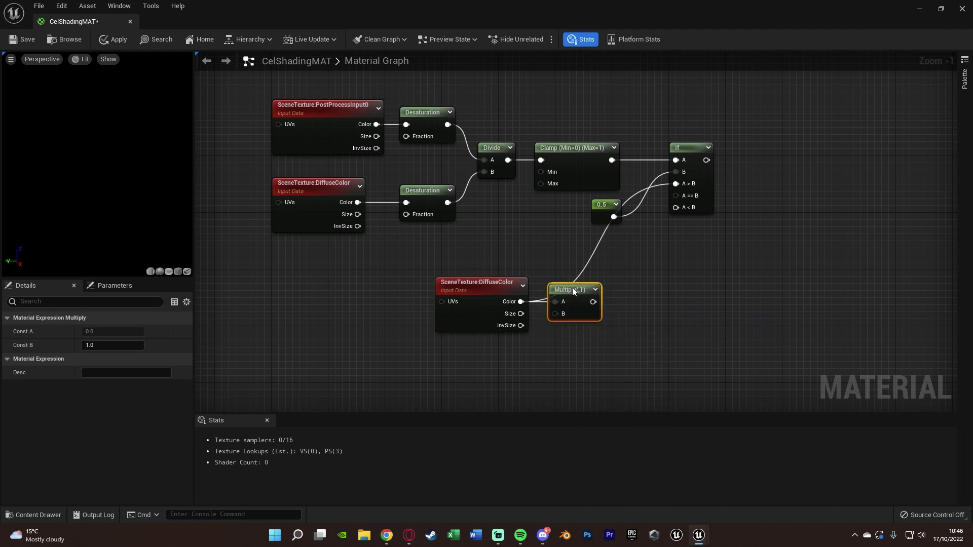
left_click(118, 345)
type("0.5")
key("Return")
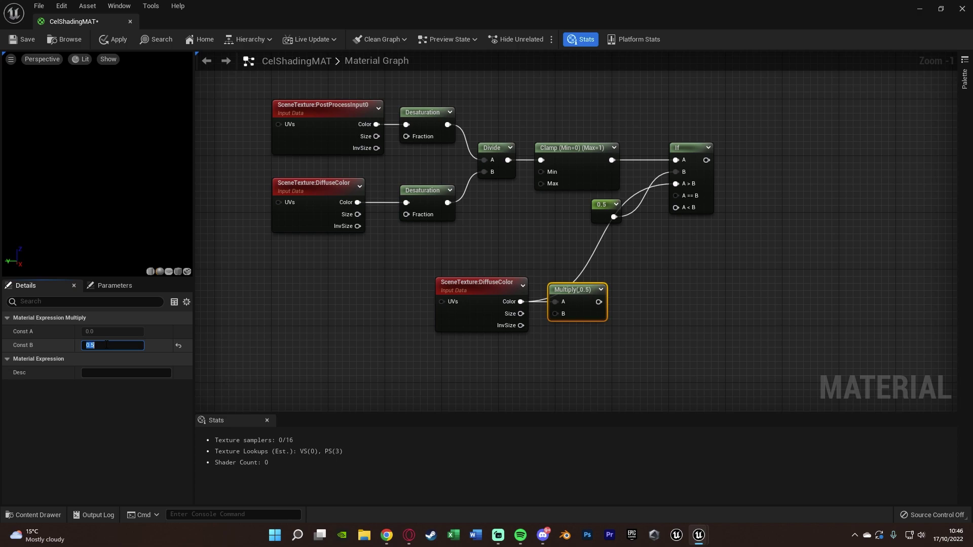
left_click_drag(599, 301, 665, 208)
left_click_drag(597, 302, 685, 208)
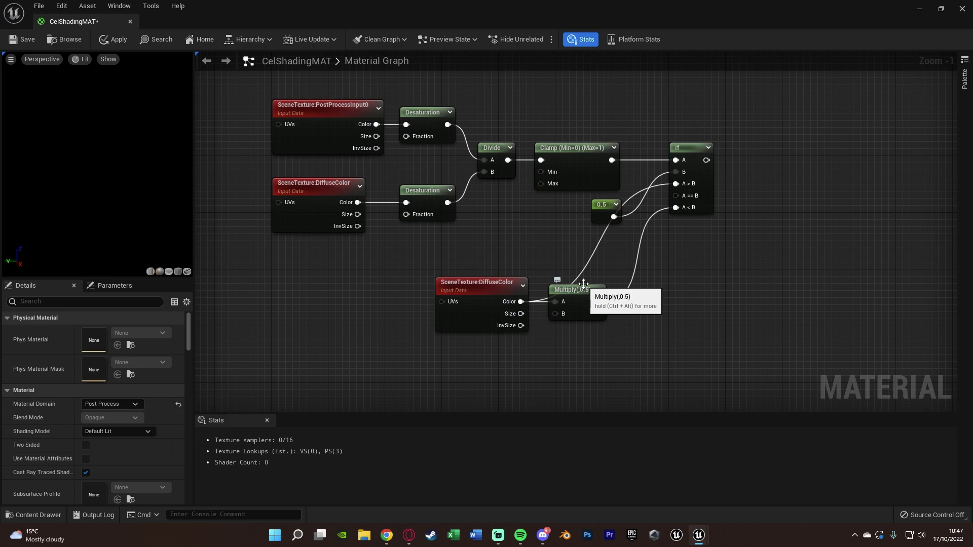
Comment the DiffuseColor and Multiply nodes: A>B full brightness (Light Area), A<B half brightness (Dark areas).
right_click_drag(583, 284, 586, 232)
left_click_drag(399, 303, 673, 229)
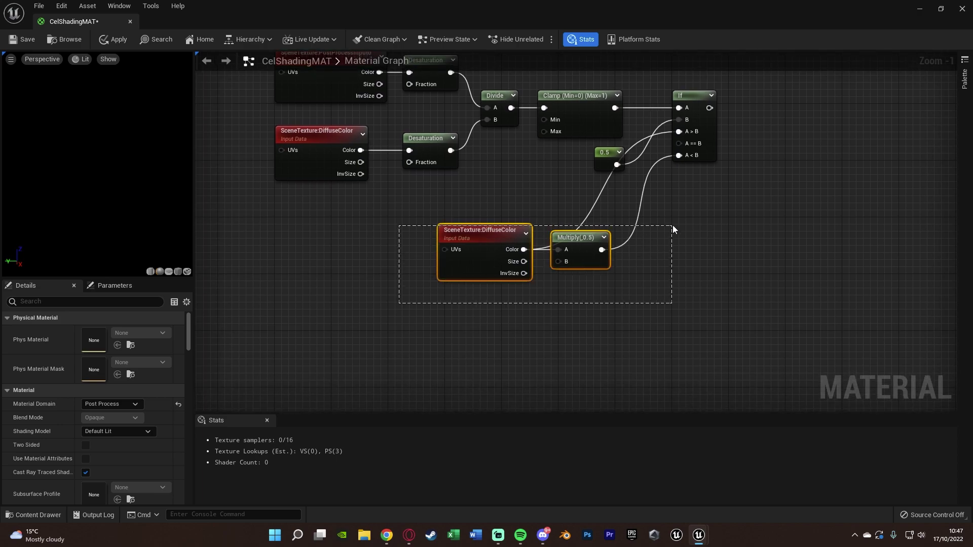
key("c")
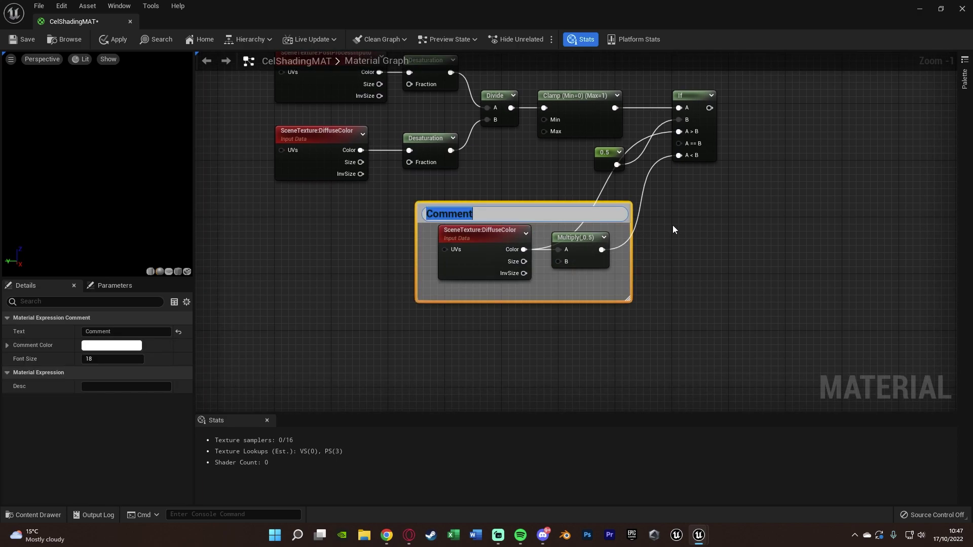
type("A>B")
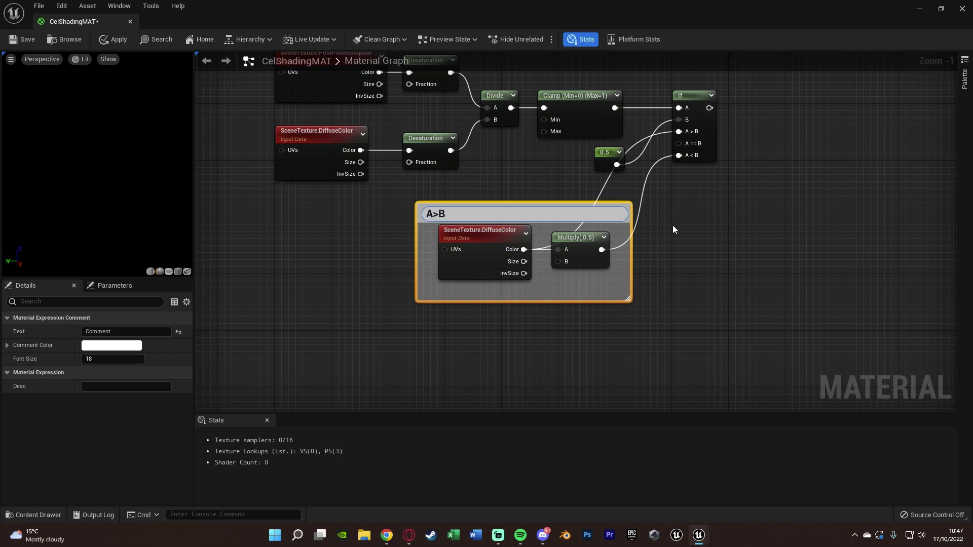
type(" = Colour at h")
key("BackSpace")
type("full brightness")
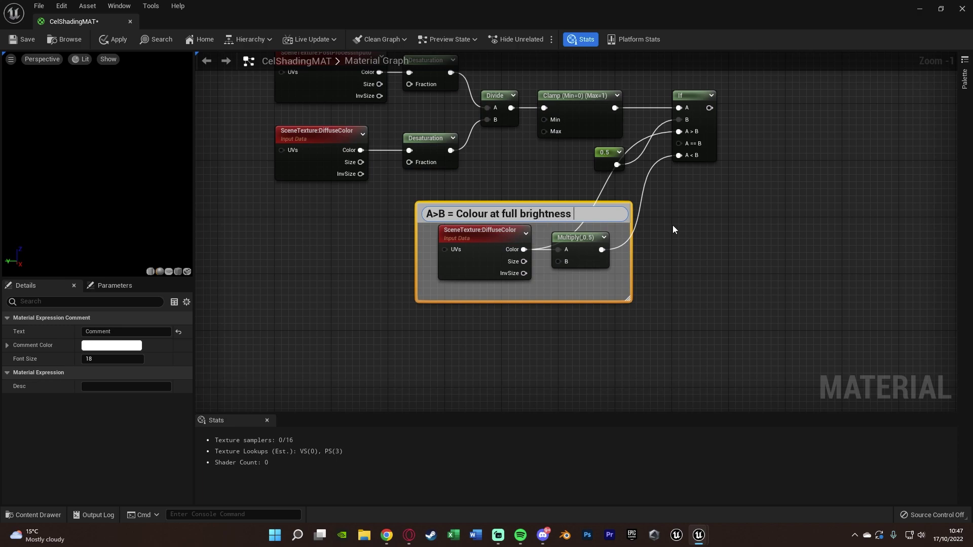
type(" (Light Area")
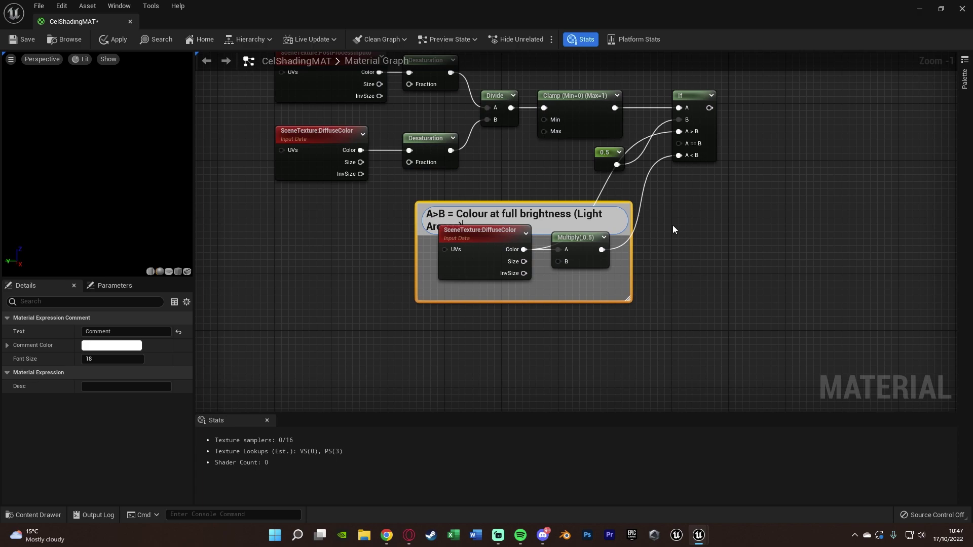
key("shift+Return")
type("A<")
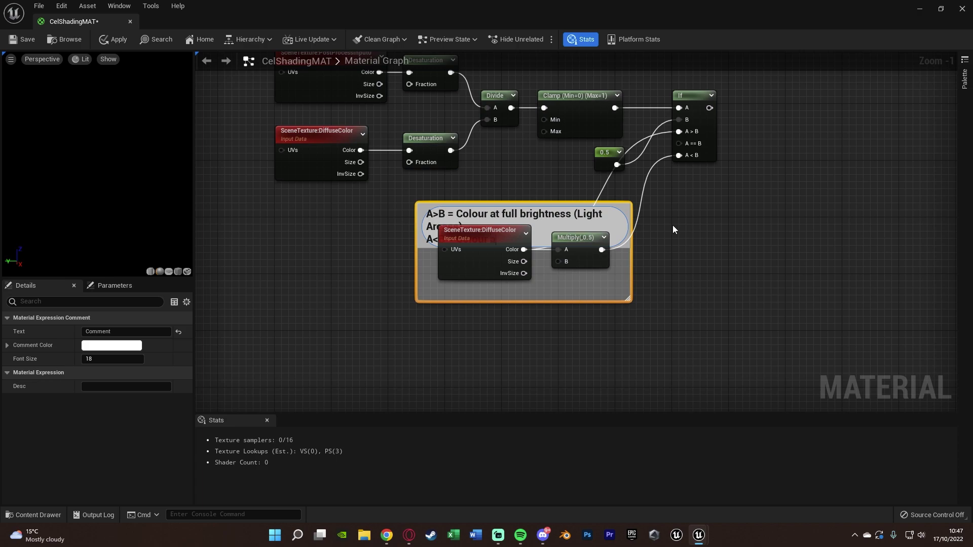
type("B = Colour at half brightness (Dark areas o")
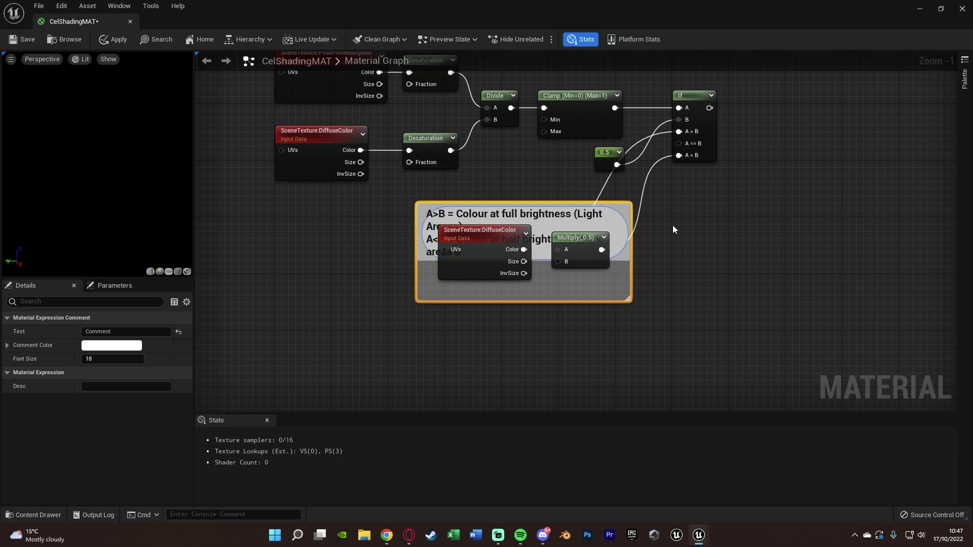
key("Return")
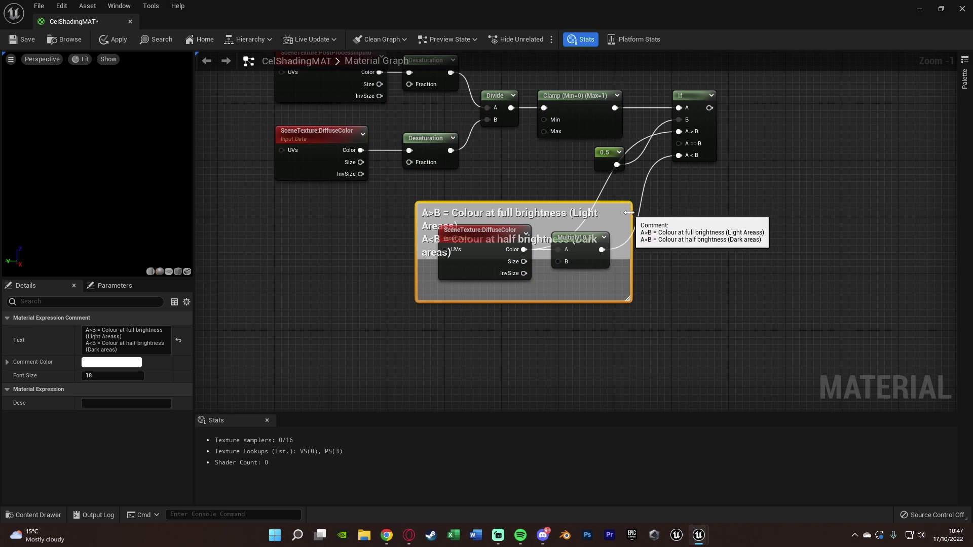
left_click_drag(719, 210, 724, 209)
left_click(488, 201)
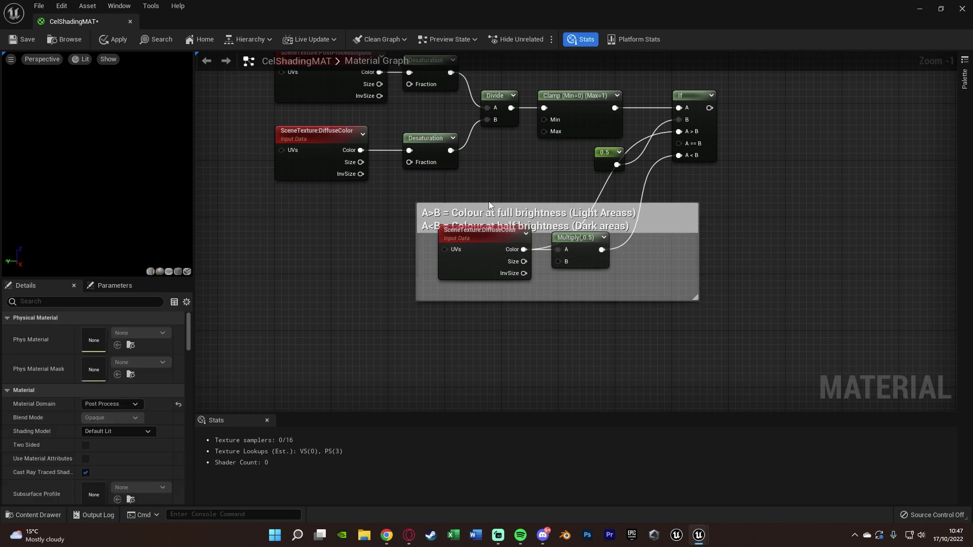
left_click_drag(488, 201, 500, 181)
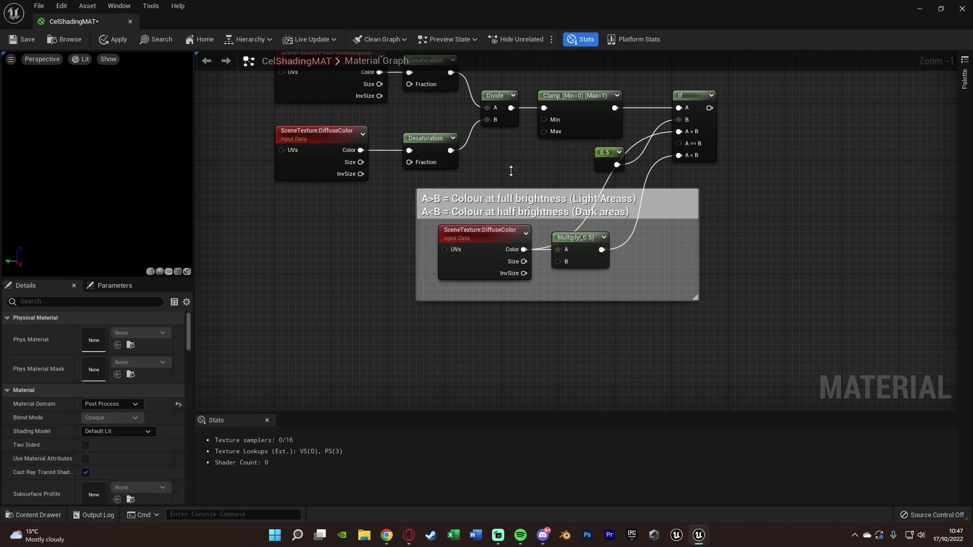
left_click(507, 200)
key("Down")
key("Down")
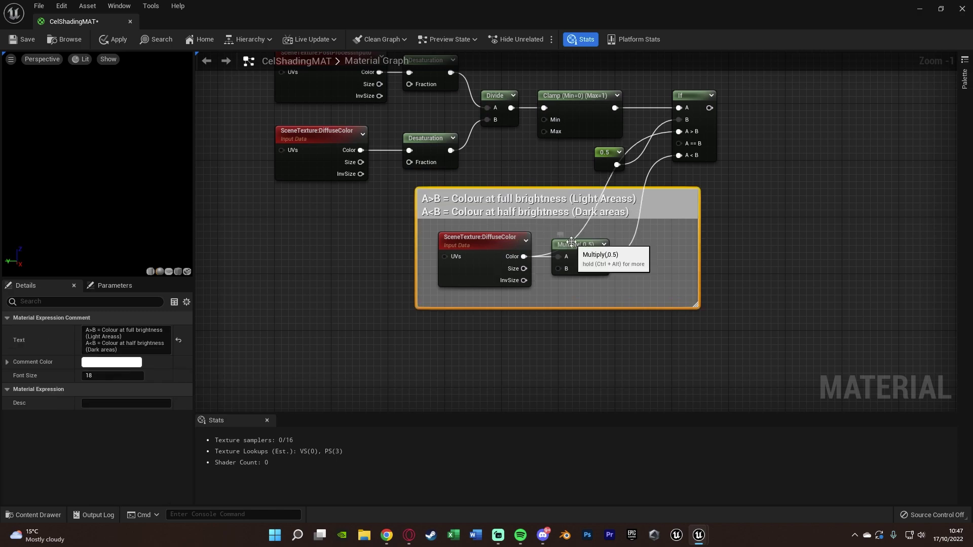
left_click(490, 183)
Wrap the threshold chain in a comment titled 'Lighting buffer'.
right_click_drag(491, 184, 518, 255)
left_click_drag(283, 97, 727, 259)
type("c")
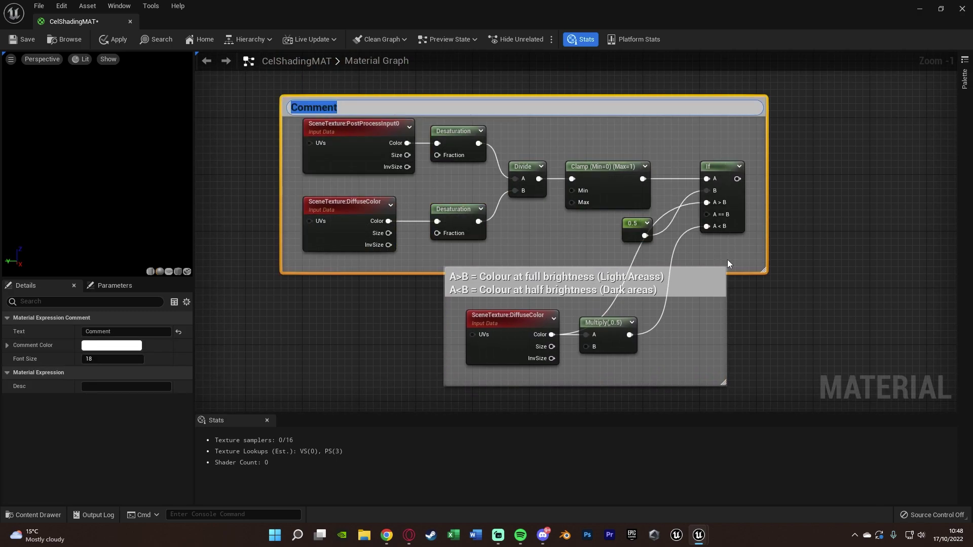
type("Lighting bugg")
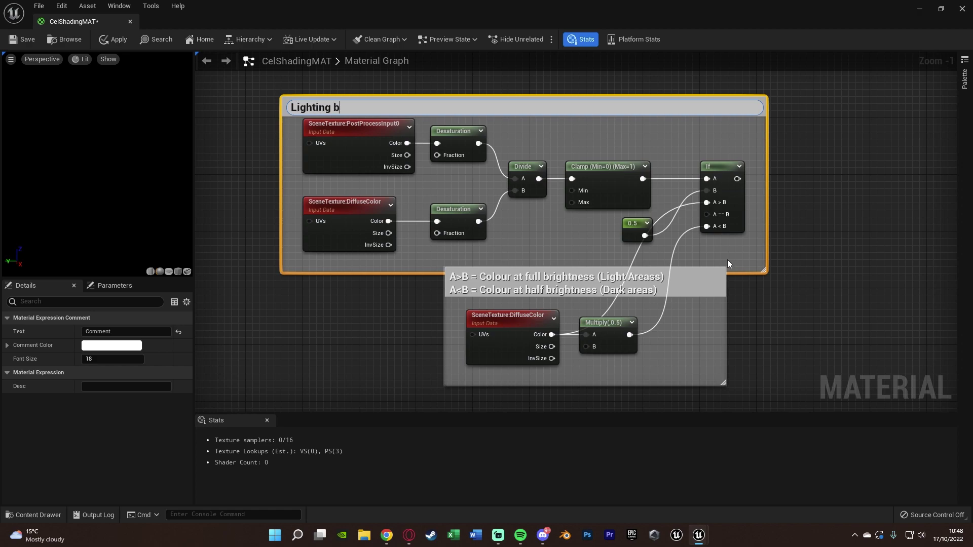
key("BackSpace")
key("BackSpace")
type("ffer")
key("Return")
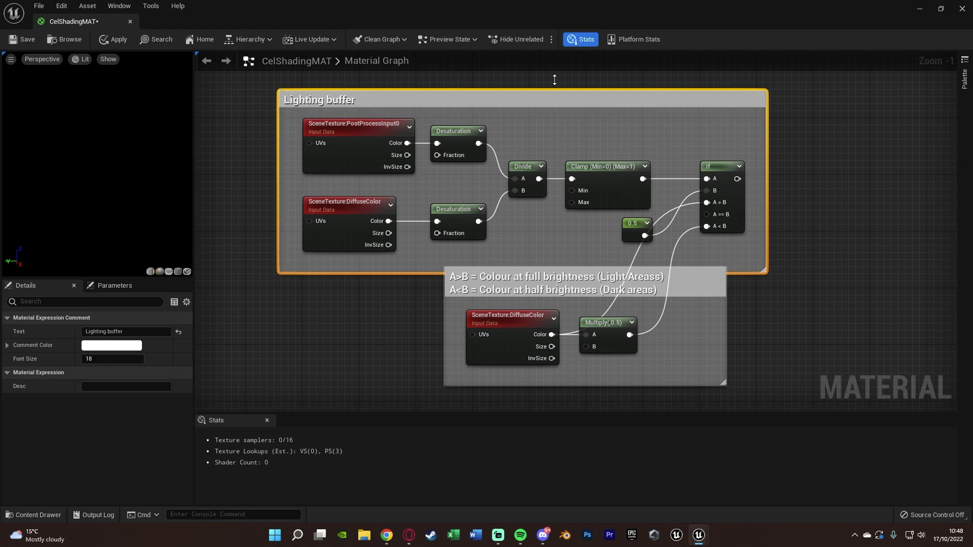
left_click_drag(406, 269, 410, 261)
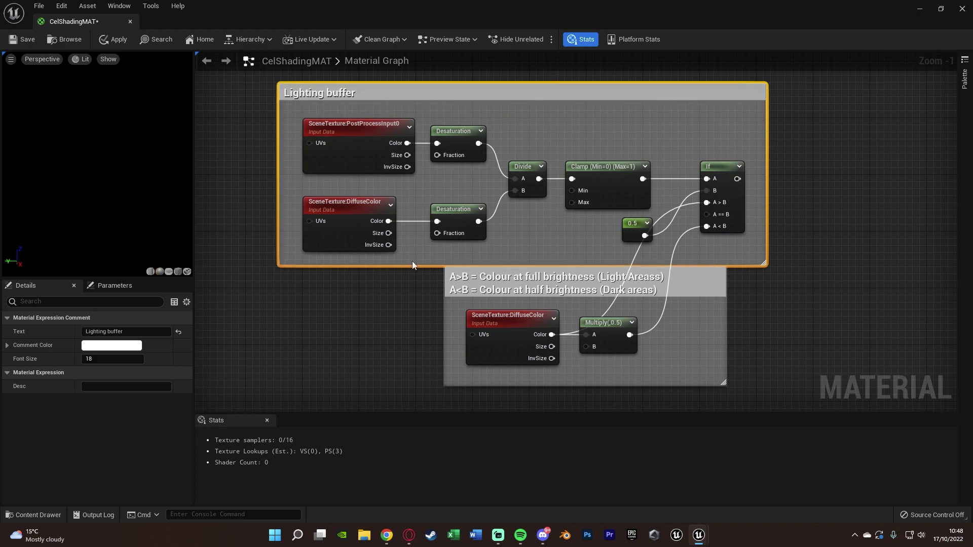
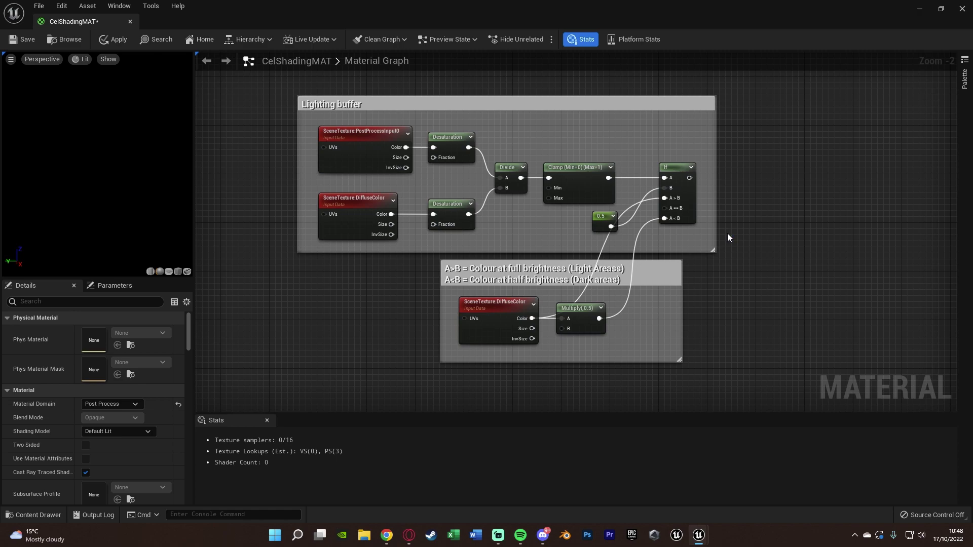
Pan the graph to an empty area beside the Lighting buffer group.
right_click_drag(727, 233, 477, 365)
Add a SceneTexture node set to SceneDepth.
right_click(482, 191)
type("scene et")
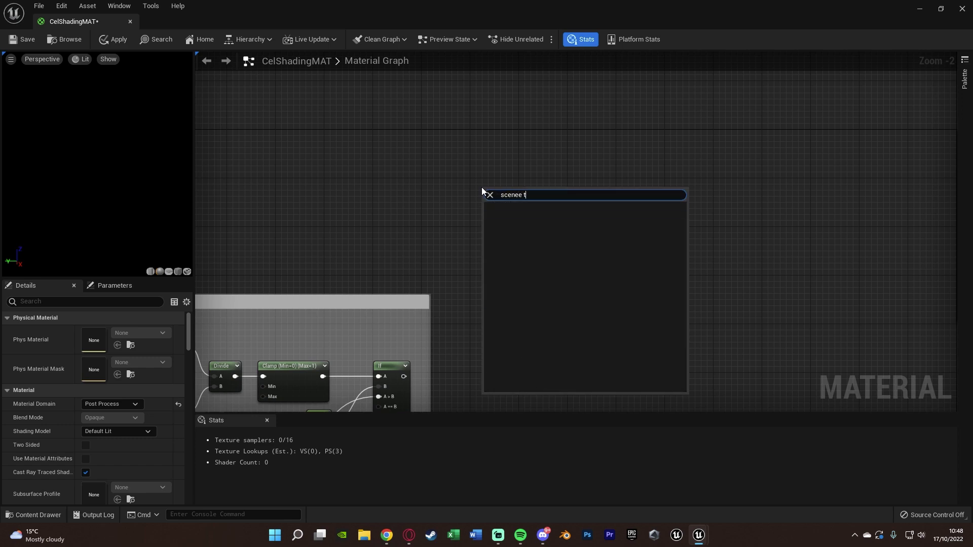
key("BackSpace")
key("BackSpace")
type("te")
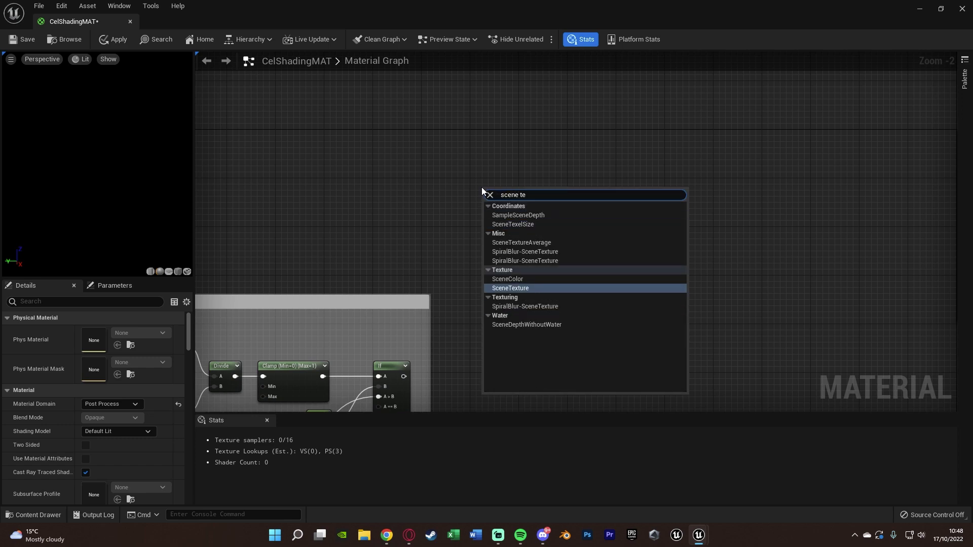
key("Return")
right_click_drag(481, 191, 456, 160)
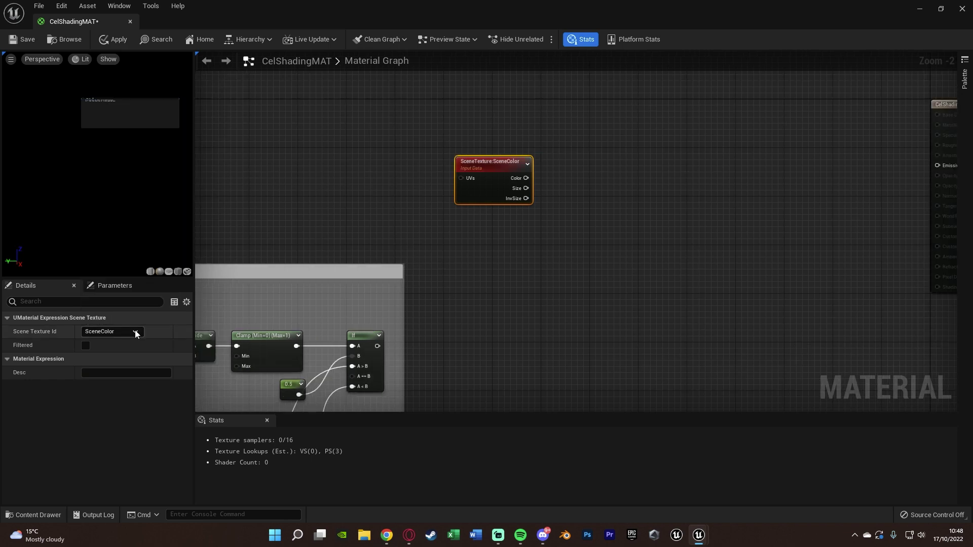
left_click(112, 331)
left_click(120, 363)
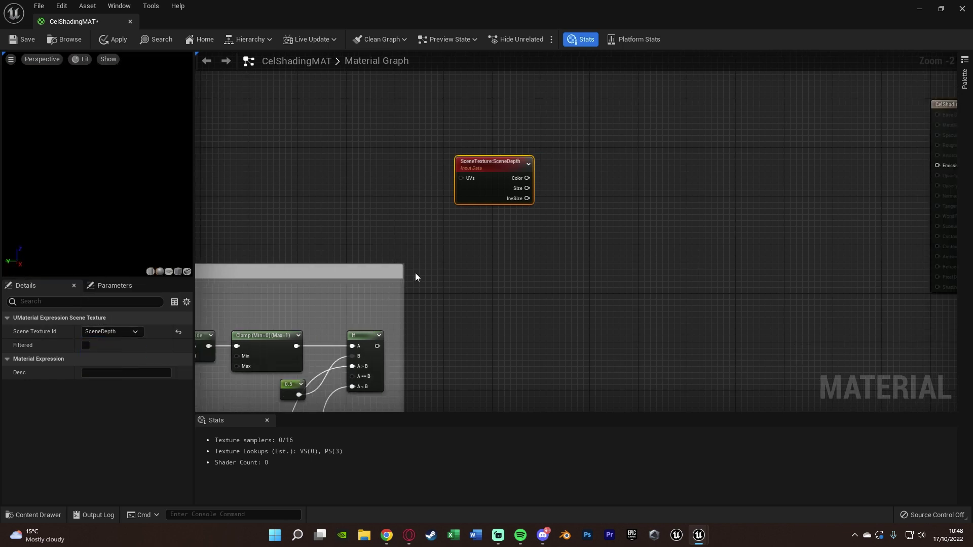
Divide the SceneDepth colour by 100000 with a Divide node.
right_click_drag(568, 236, 493, 252)
left_click_drag(451, 194, 469, 193)
type("div")
key("Return")
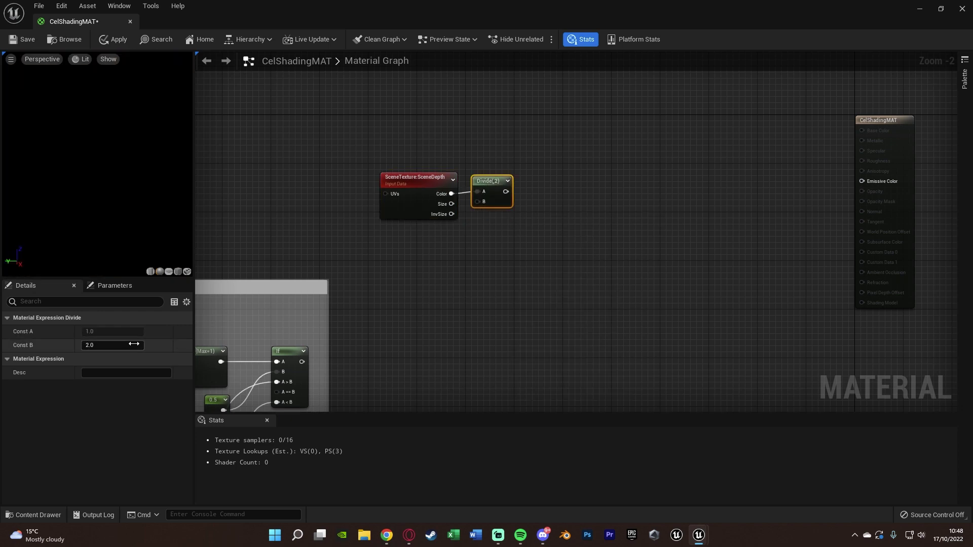
left_click(132, 344)
type("100000")
key("Return")
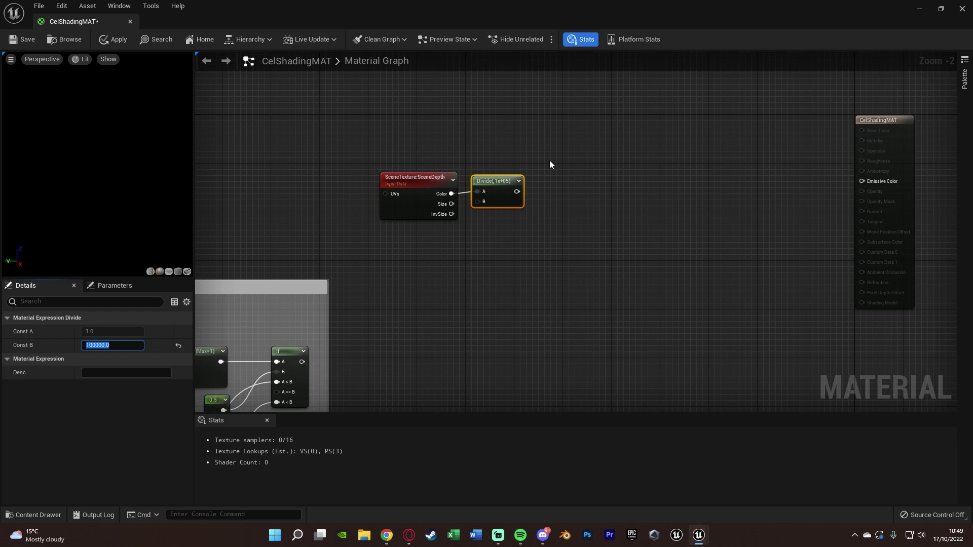
Chain a Desaturation node and then an If node after the Divide.
left_click_drag(517, 192, 554, 185)
type("des")
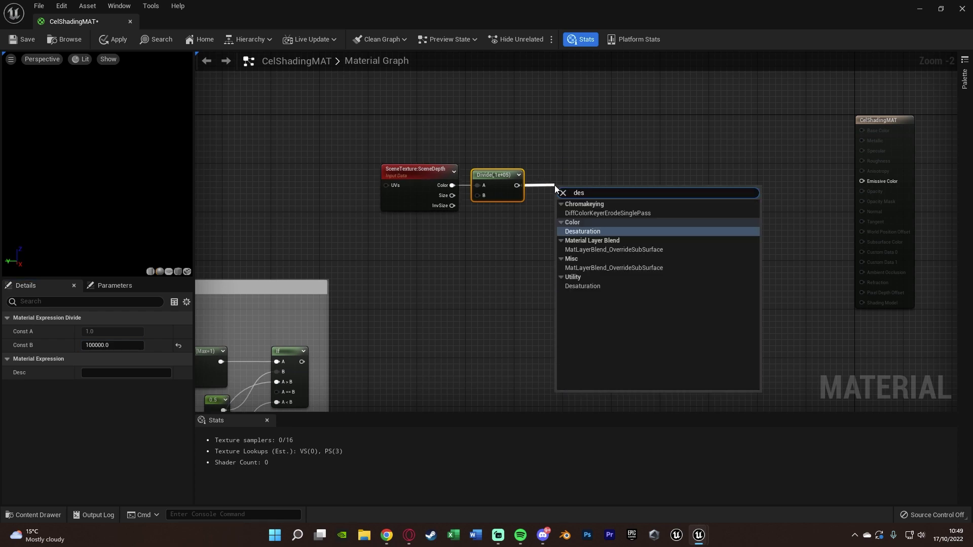
key("Return")
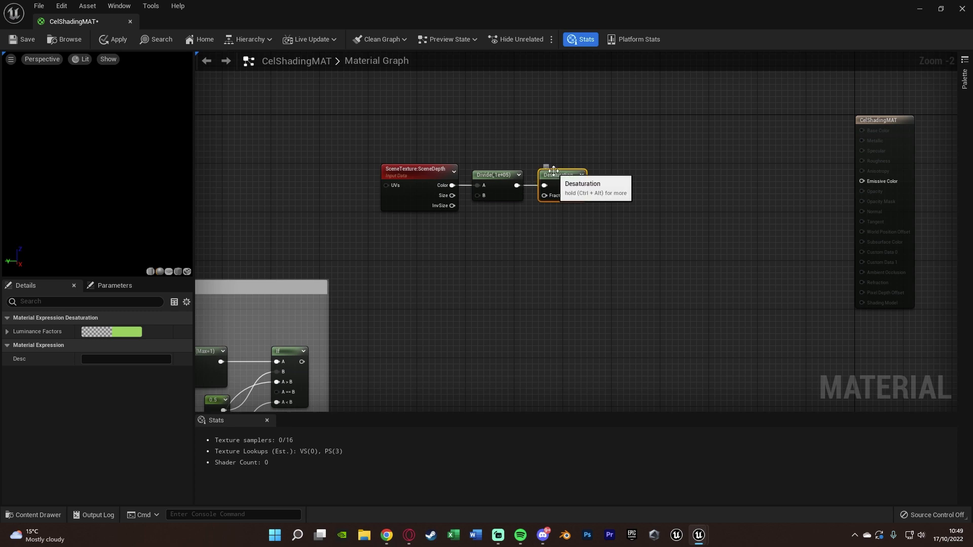
left_click_drag(579, 186, 629, 171)
type("if")
key("Return")
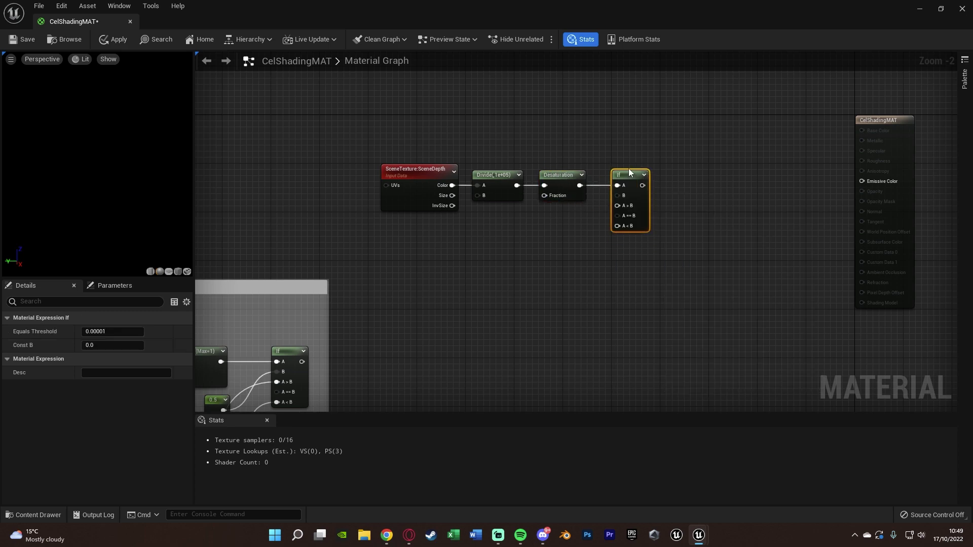
Add a constant 1 and wire it into the If node's B input.
scroll(627, 172, "up", 2)
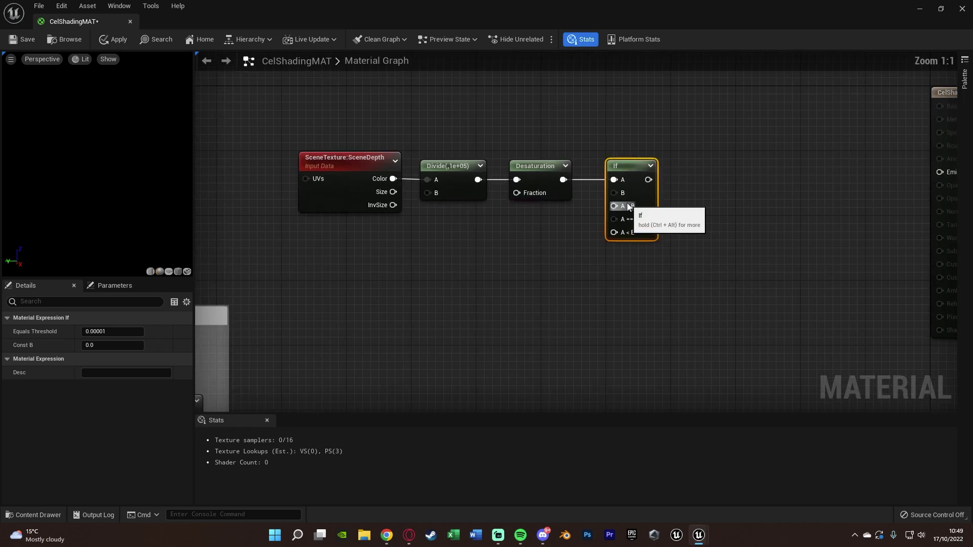
left_click(539, 216)
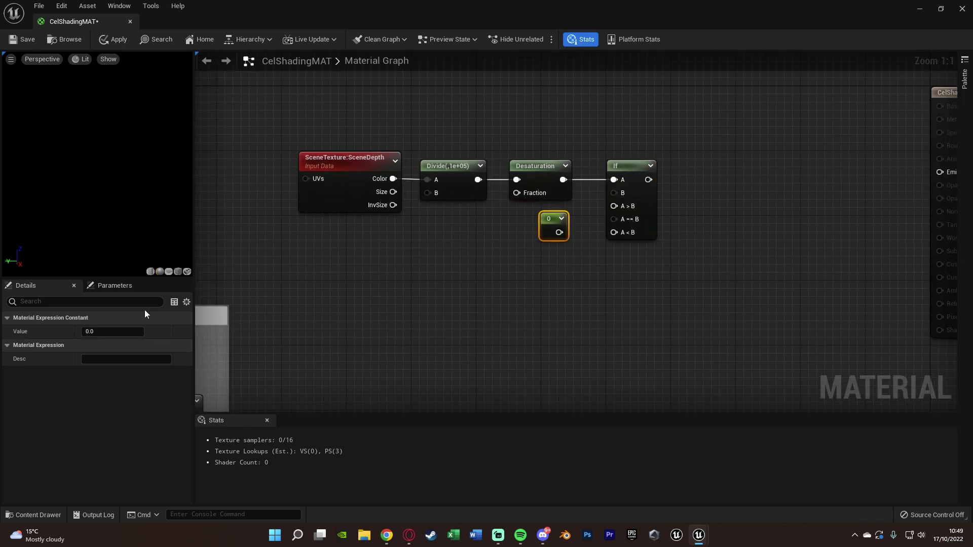
left_click(105, 330)
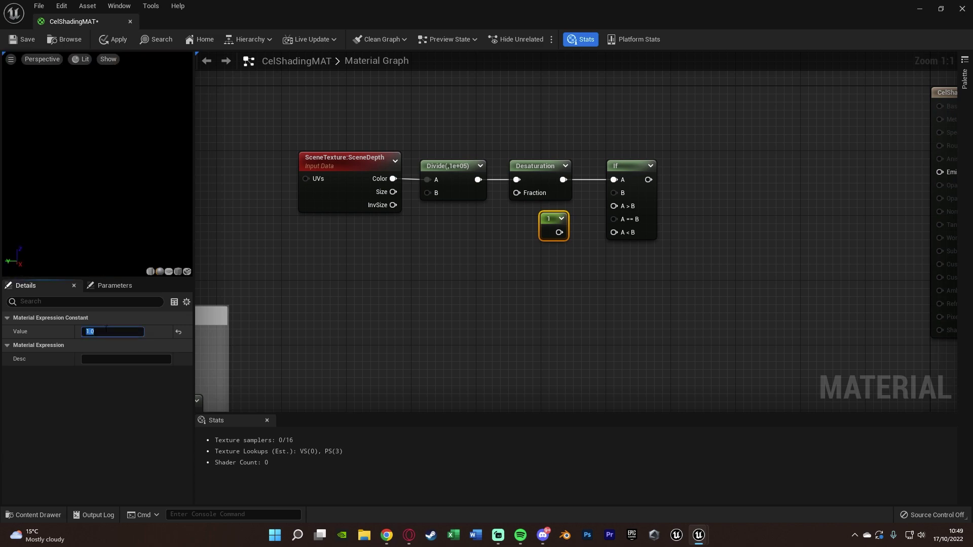
left_click_drag(614, 192, 555, 232)
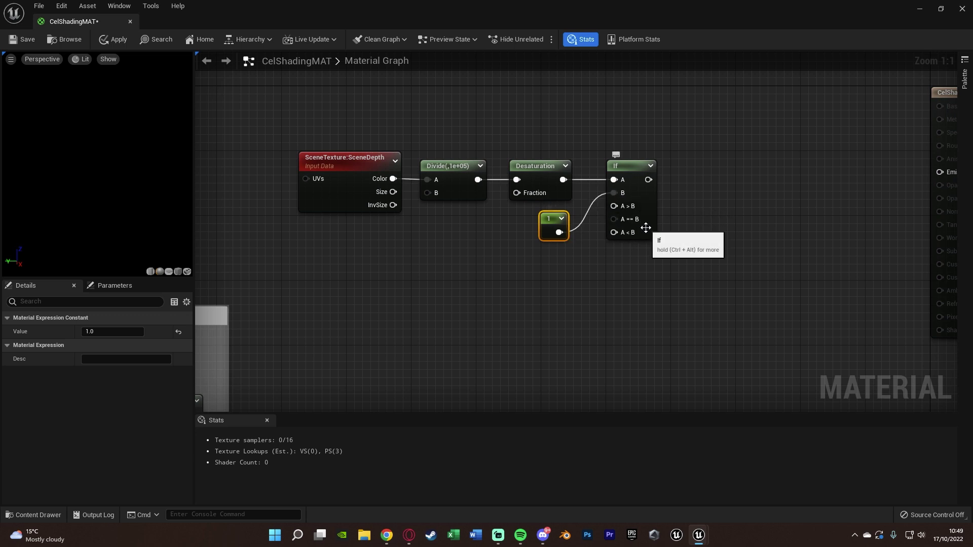
left_click(361, 184)
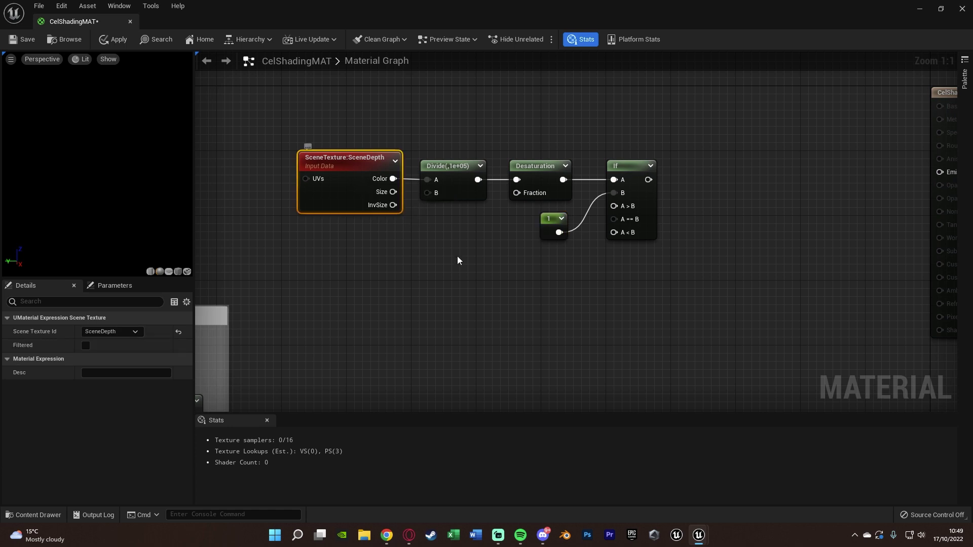
Duplicate the SceneDepth node as PostProcessInput0 and wire it into the If's A>B.
key("ctrl+c")
key("ctrl+v")
left_click(113, 332)
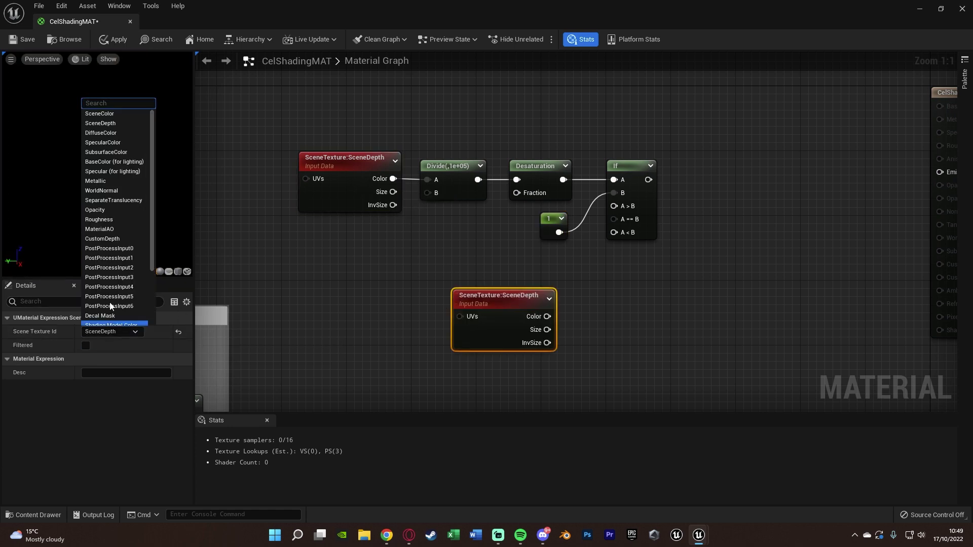
left_click(151, 259)
left_click_drag(568, 316, 623, 207)
left_click_drag(527, 318, 519, 277)
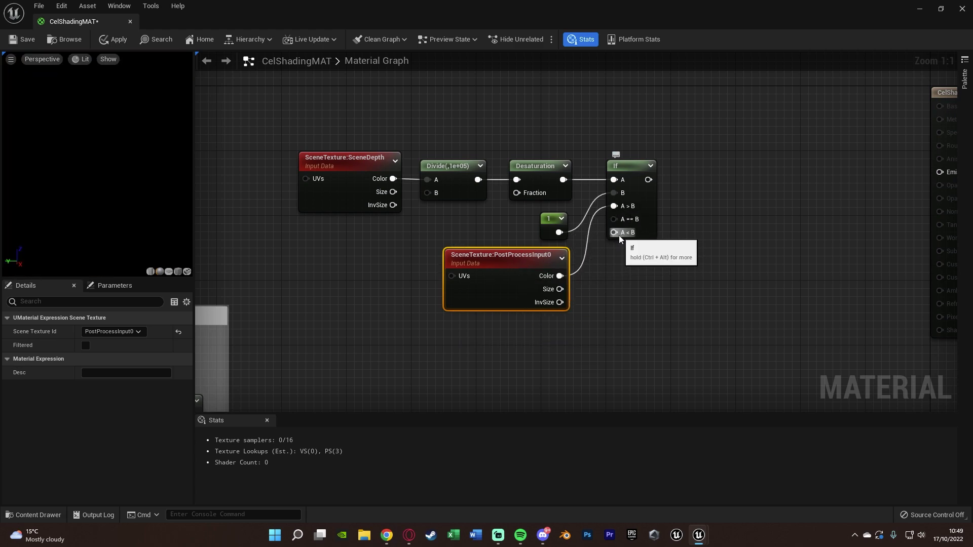
Connect the If's A<B to the Lighting buffer If result.
left_click_drag(618, 235, 332, 347)
scroll(438, 333, "down", 3)
right_click_drag(439, 332, 752, 229)
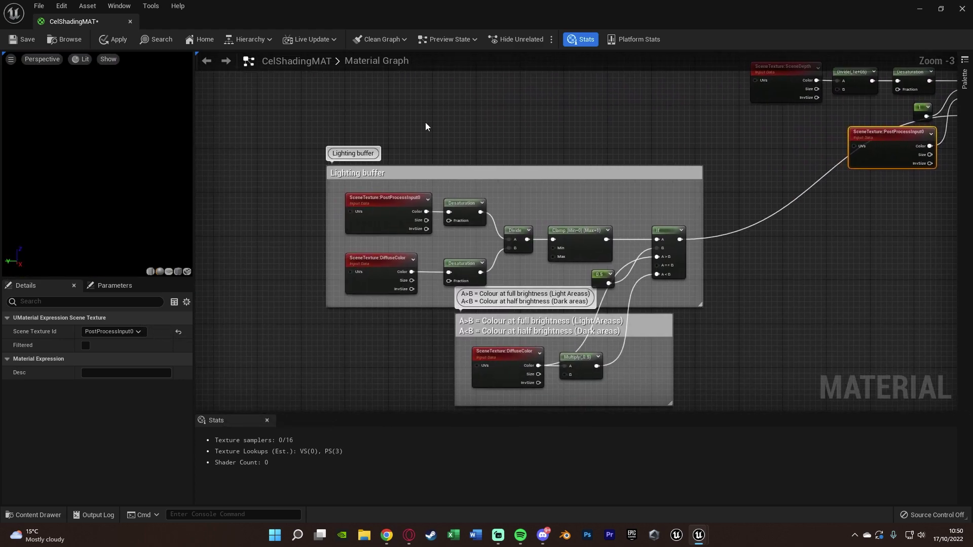
right_click_drag(664, 209, 356, 246)
scroll(357, 246, "down", 2)
left_click_drag(397, 138, 426, 216)
key("ctrl+z")
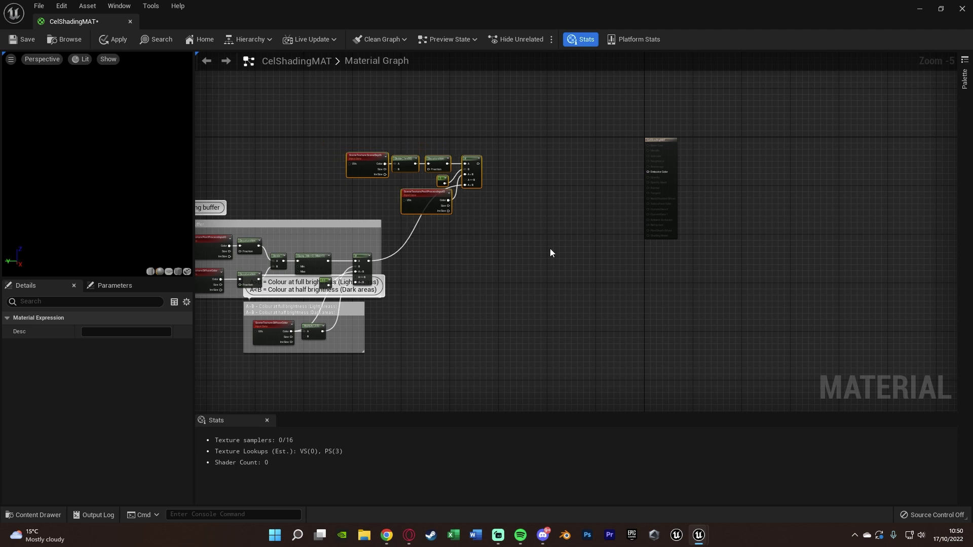
Wrap the depth-comparison nodes in a comment titled 'Sky box colour' and nudge it up.
left_click(543, 252)
left_click_drag(339, 134, 463, 209)
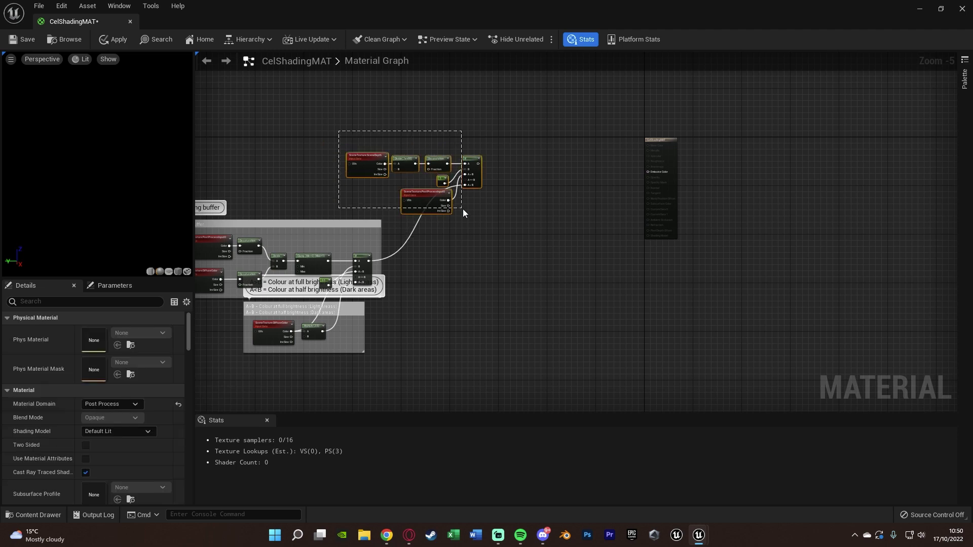
type("cSky")
type(" bo")
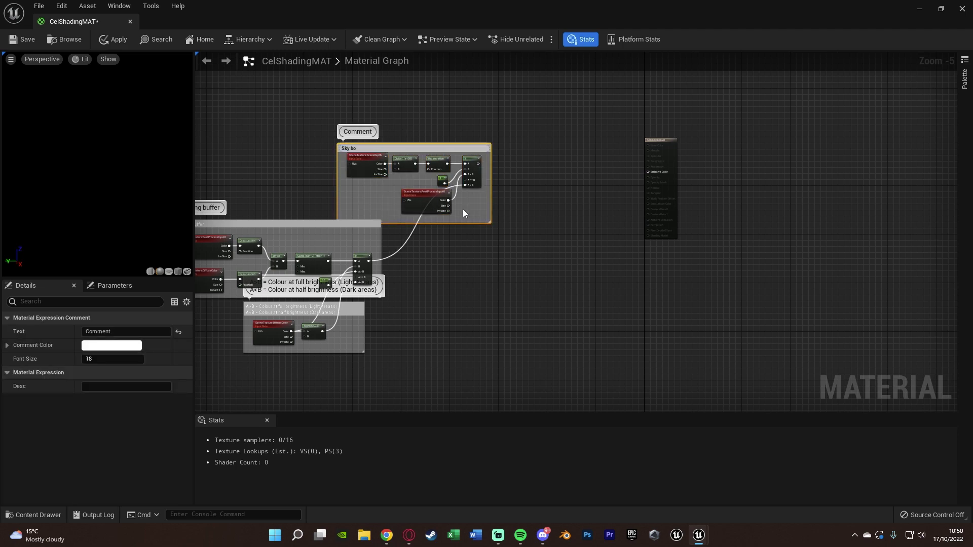
type("x colour")
key("Return")
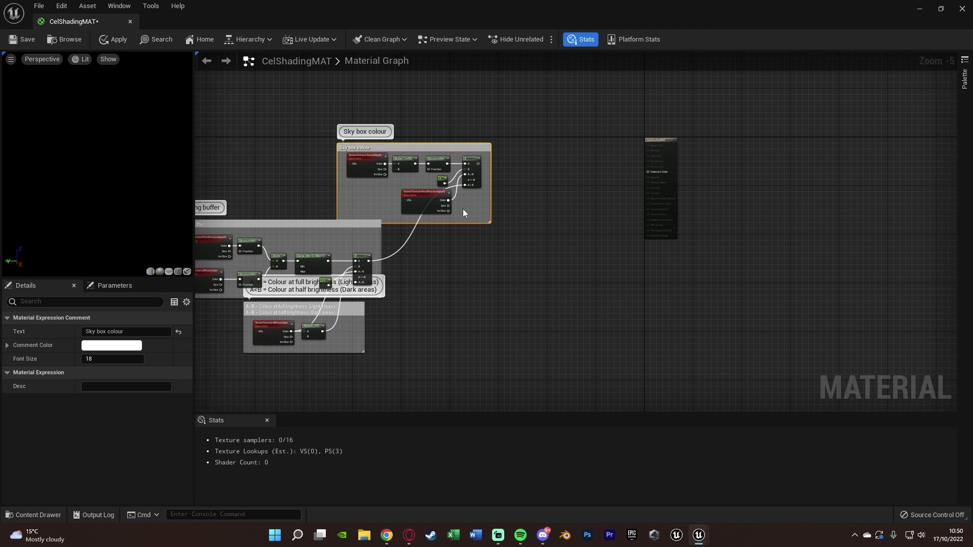
left_click_drag(457, 147, 457, 131)
left_click(564, 194)
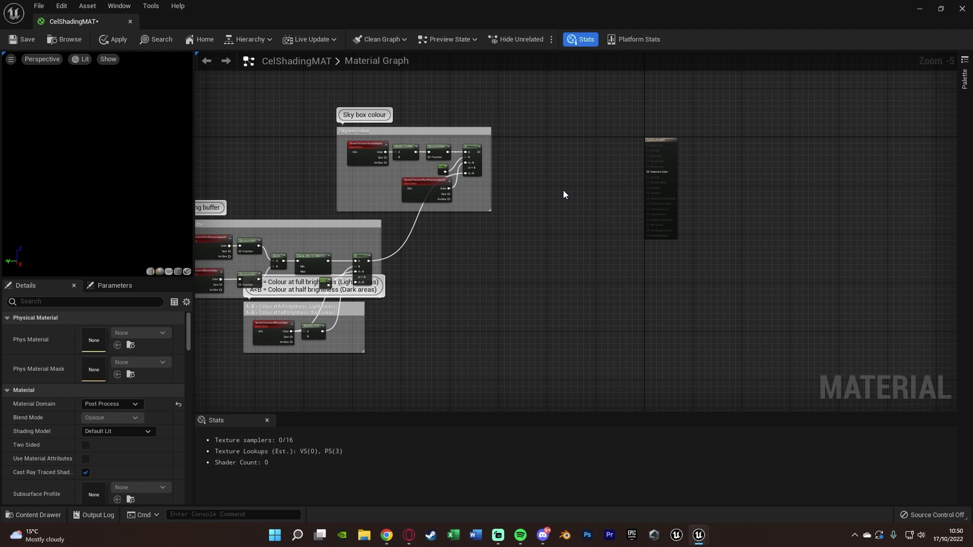
right_click_drag(511, 187, 701, 178)
left_click_drag(313, 87, 711, 363)
Shift the commented groups left and pan toward the material output.
key("Left")
key("Left")
key("Left")
key("Left")
key("Left")
key("Left")
key("Left")
key("Left")
key("Left")
key("Left")
key("Left")
key("Left")
key("Left")
key("Left")
key("Left")
key("Left")
key("Left")
right_click_drag(697, 257, 530, 345)
scroll(516, 252, "up", 2)
left_click(513, 248)
right_click_drag(513, 249, 469, 210)
scroll(439, 197, "up", 1)
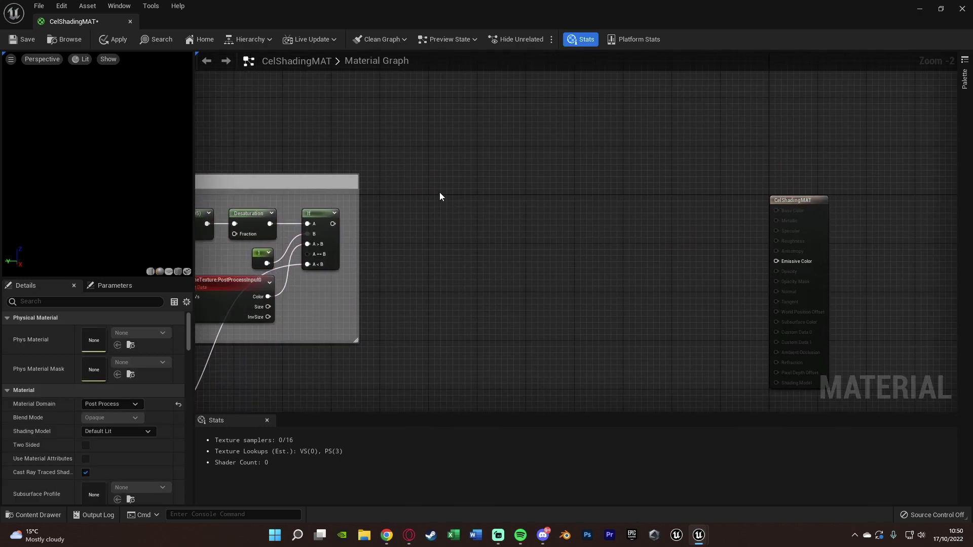
Add a new SceneTexture node set to SceneDepth.
right_click(486, 204)
type("scene te")
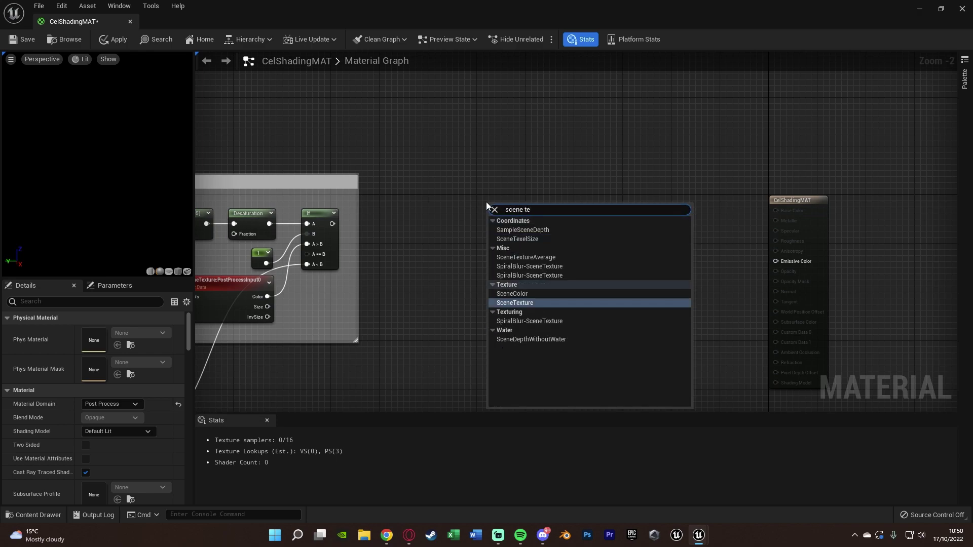
key("Return")
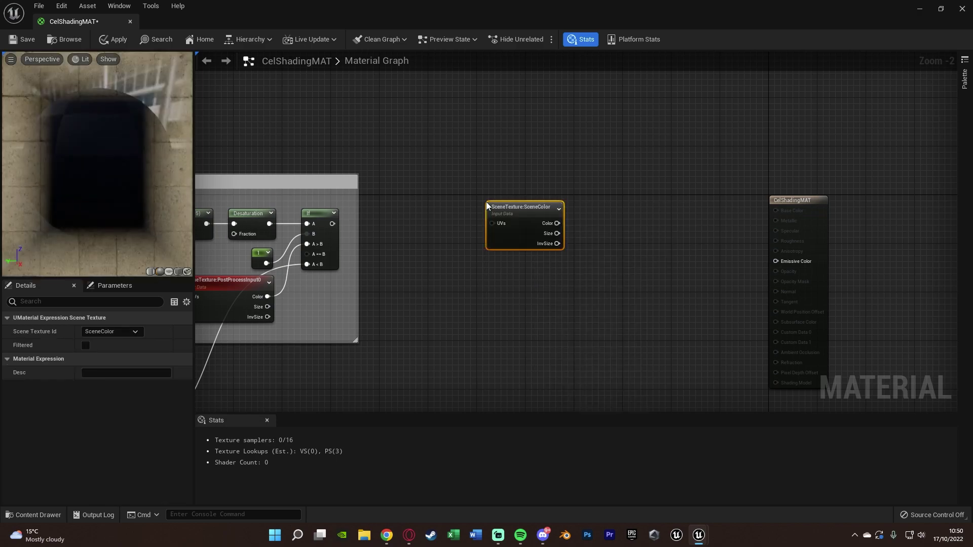
scroll(485, 202, "up", 2)
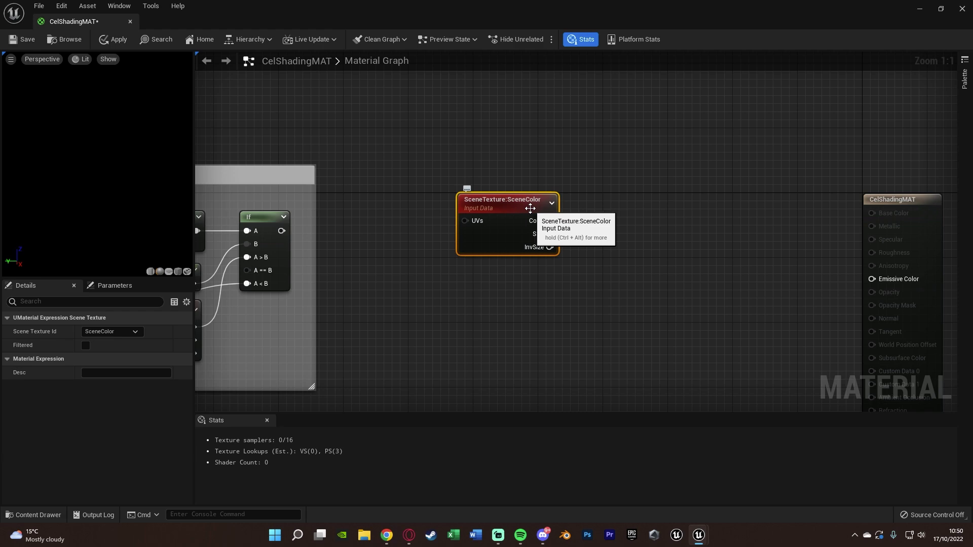
left_click(119, 330)
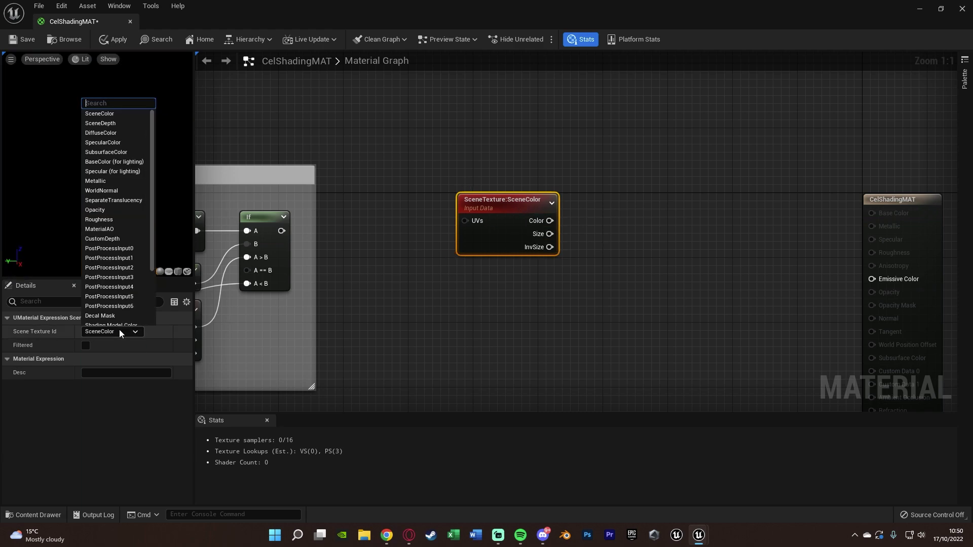
type("sce")
left_click(116, 363)
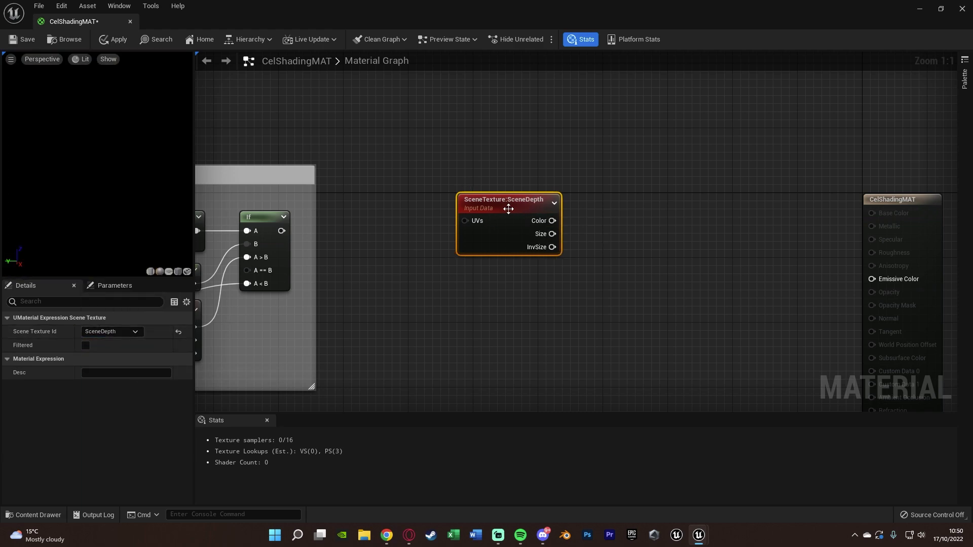
left_click_drag(503, 208, 497, 210)
Duplicate it below and set the copy to CustomDepth.
key("ctrl+d")
left_click_drag(489, 285, 472, 269)
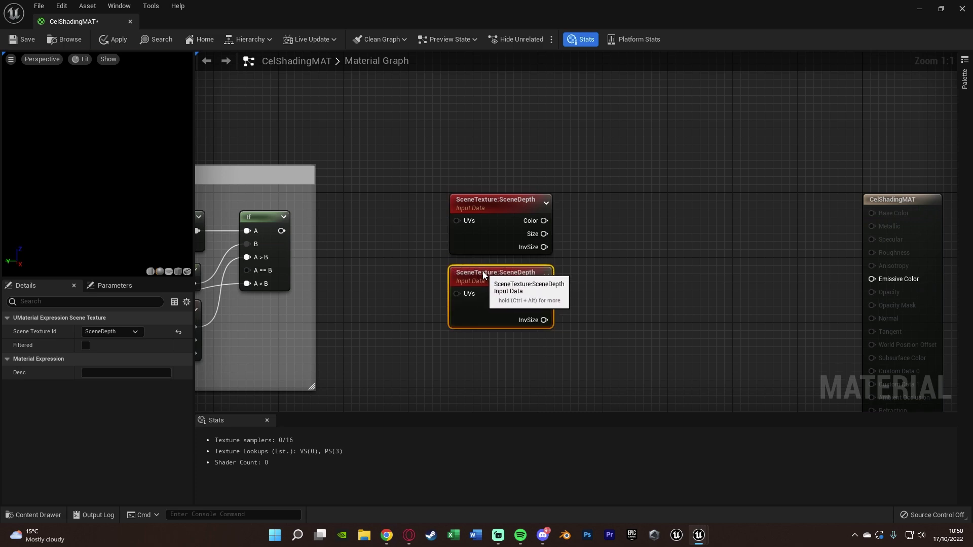
left_click(105, 333)
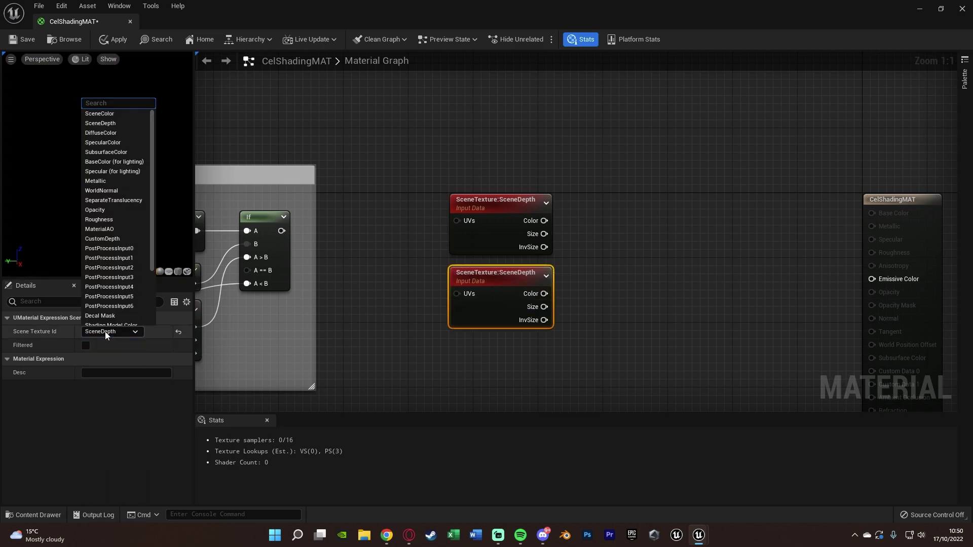
type("cu")
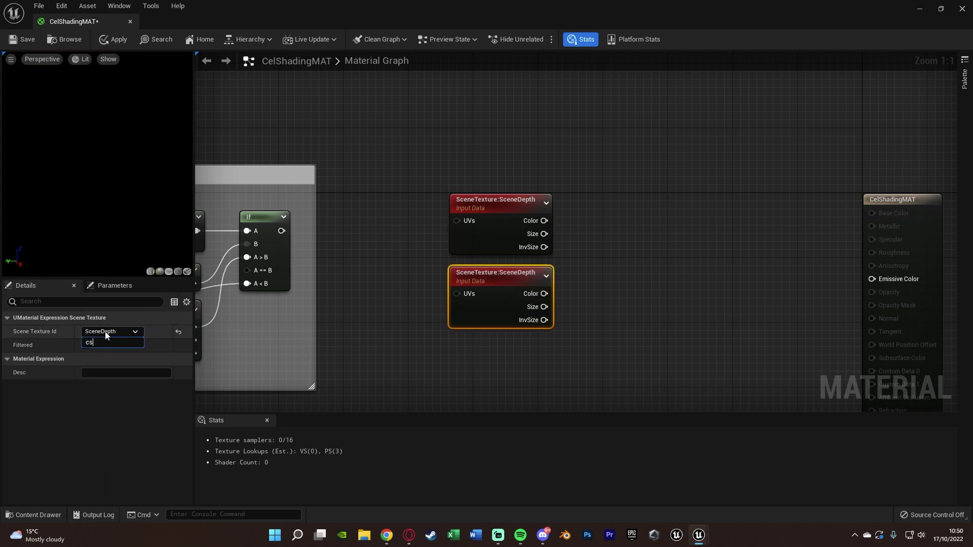
type("st")
left_click(114, 354)
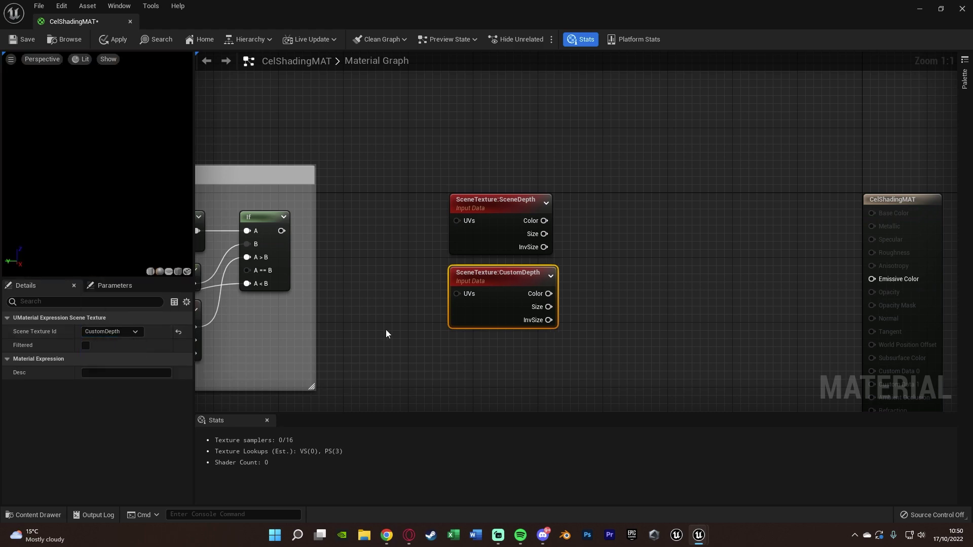
right_click_drag(441, 321, 460, 236)
Duplicate the CustomDepth node below and set the copy to PostProcessInput0.
key("ctrl+d")
left_click_drag(525, 275, 492, 257)
left_click(102, 331)
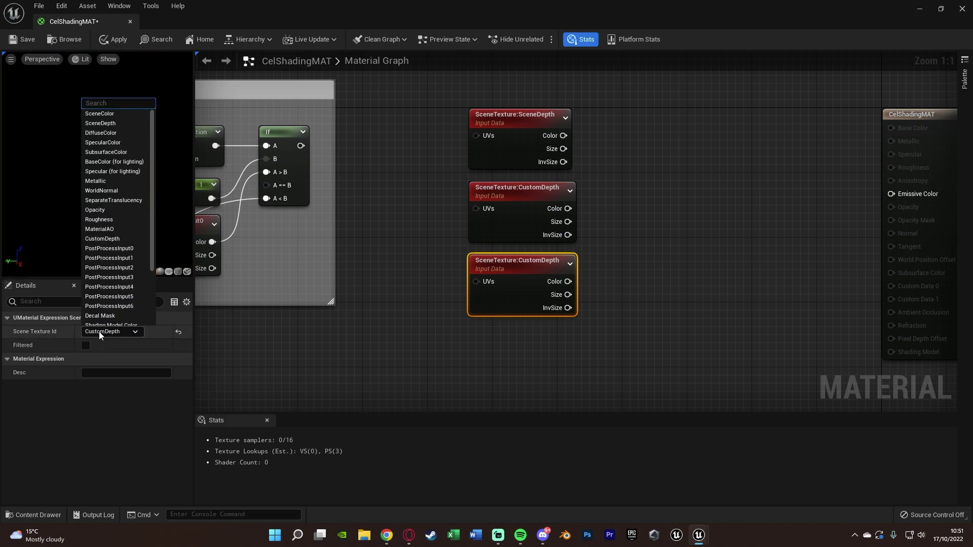
type("post")
left_click(123, 354)
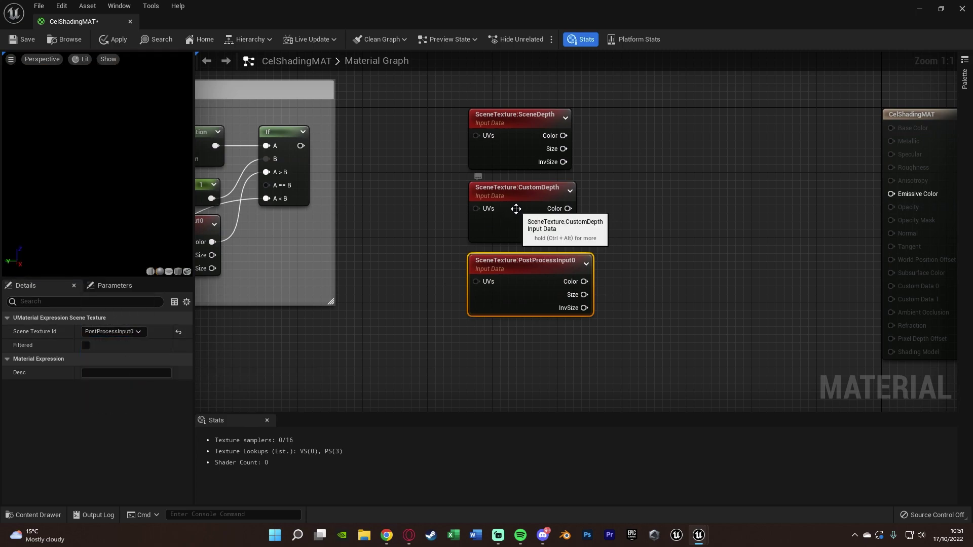
right_click_drag(621, 182, 435, 229)
left_click_drag(413, 200, 450, 195)
Mask SceneDepth and CustomDepth to the R channel with two ComponentMask nodes.
type("mask com")
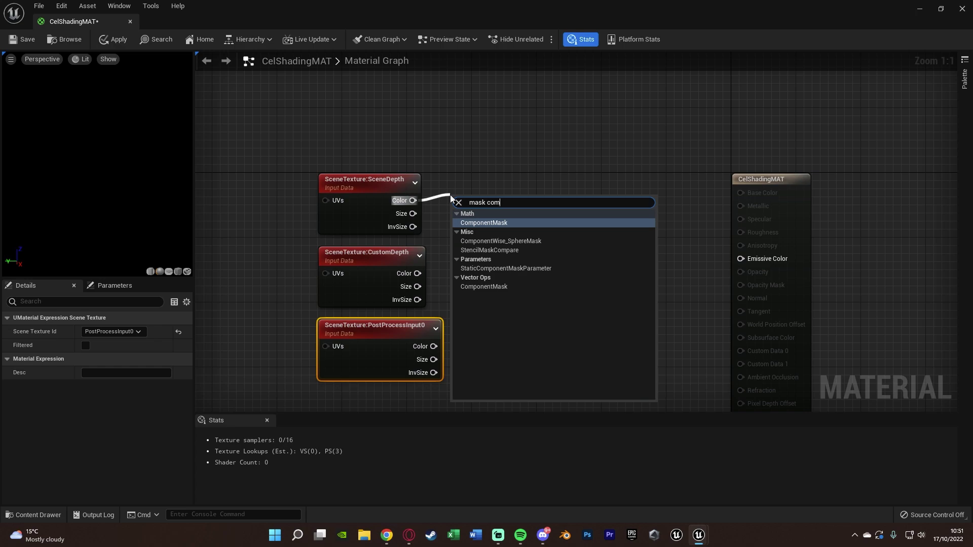
key("Return")
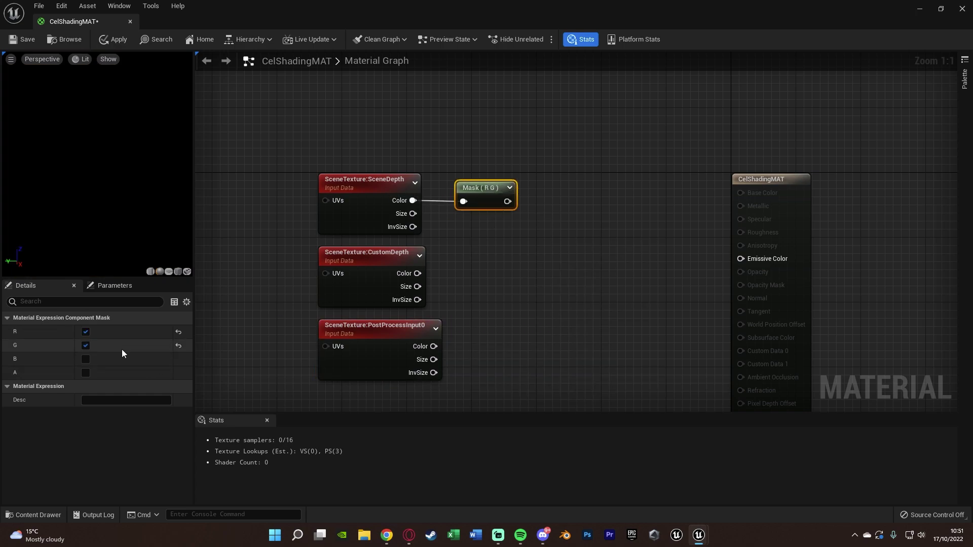
left_click(86, 346)
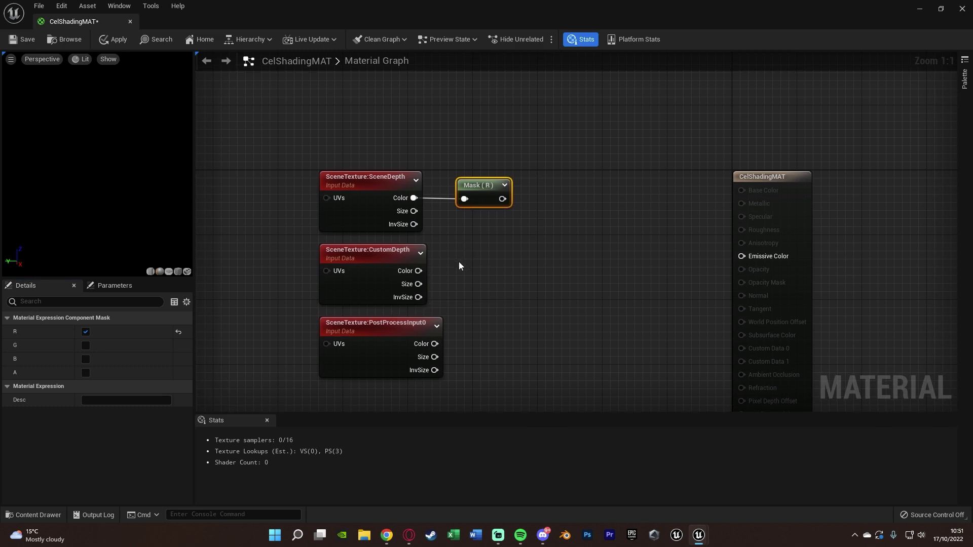
key("ctrl+v")
left_click_drag(419, 273, 465, 289)
left_click_drag(478, 276, 477, 261)
left_click(478, 215)
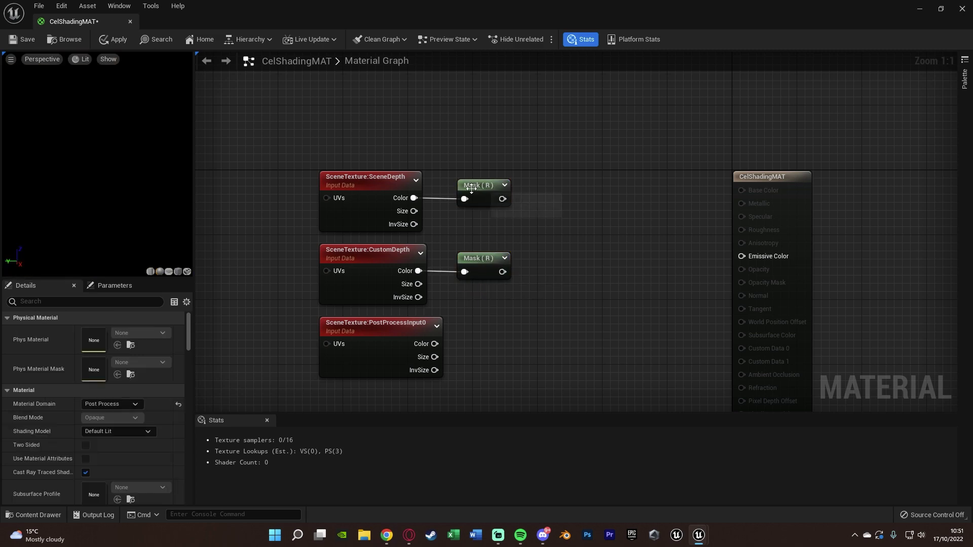
Add an If fed by both masks, with the sky box If result as A>B.
left_click_drag(501, 199, 563, 183)
type("if")
key("Return")
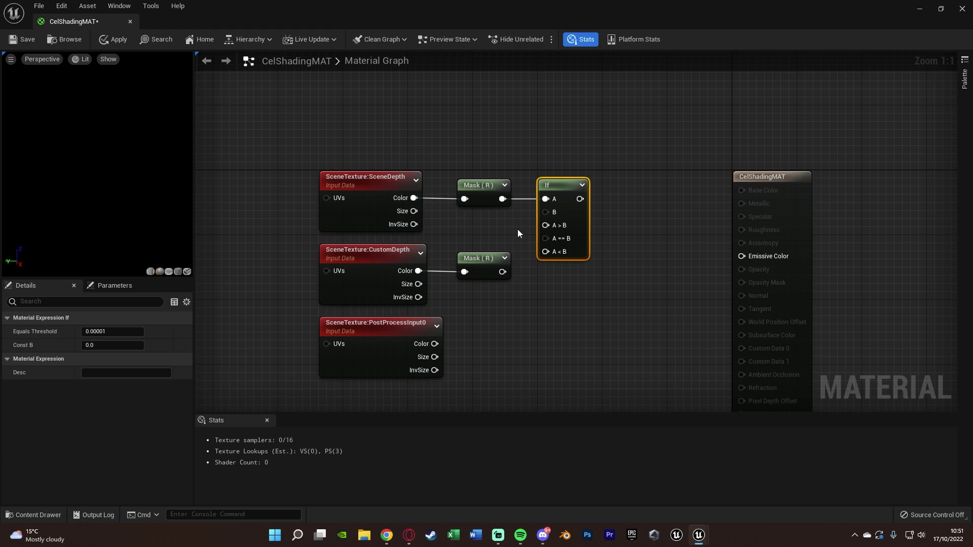
left_click_drag(549, 212, 502, 272)
left_click_drag(563, 200, 570, 200)
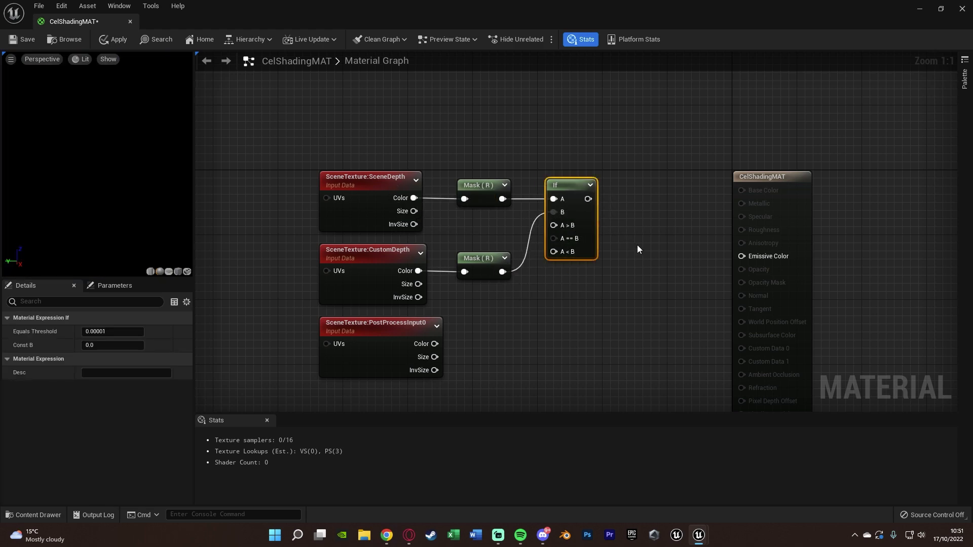
right_click_drag(540, 231, 714, 224)
left_click_drag(738, 221, 325, 201)
right_click_drag(325, 201, 393, 202)
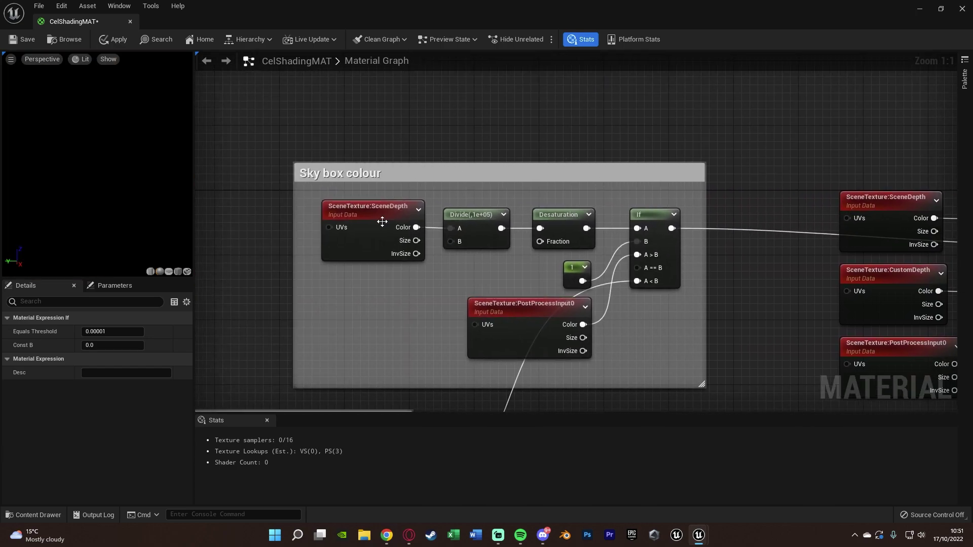
Wire the depth comparison If output into Emissive Color.
right_click_drag(679, 231, 317, 163)
left_click_drag(424, 113, 701, 350)
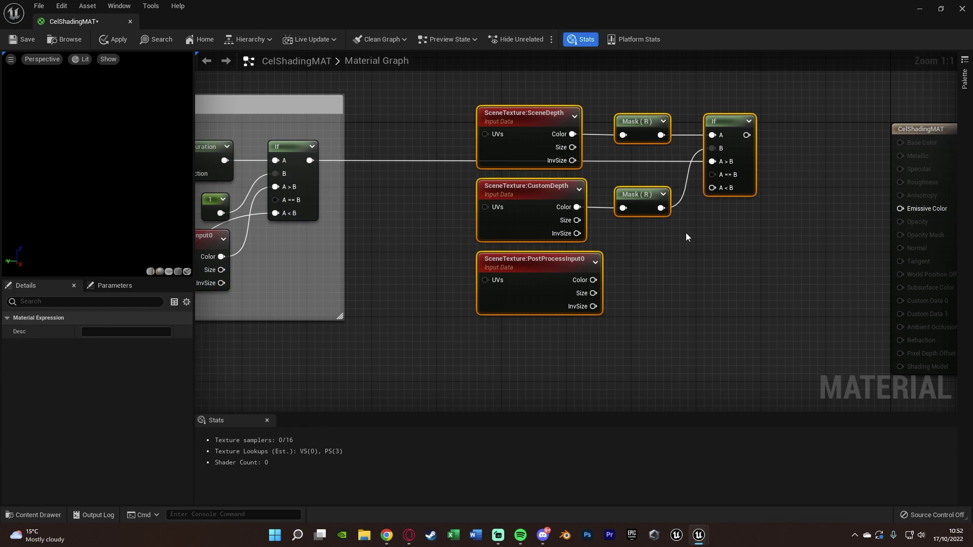
left_click(685, 229)
right_click_drag(707, 214, 679, 238)
left_click_drag(691, 203, 564, 304)
key("ctrl+z")
key("ctrl+z")
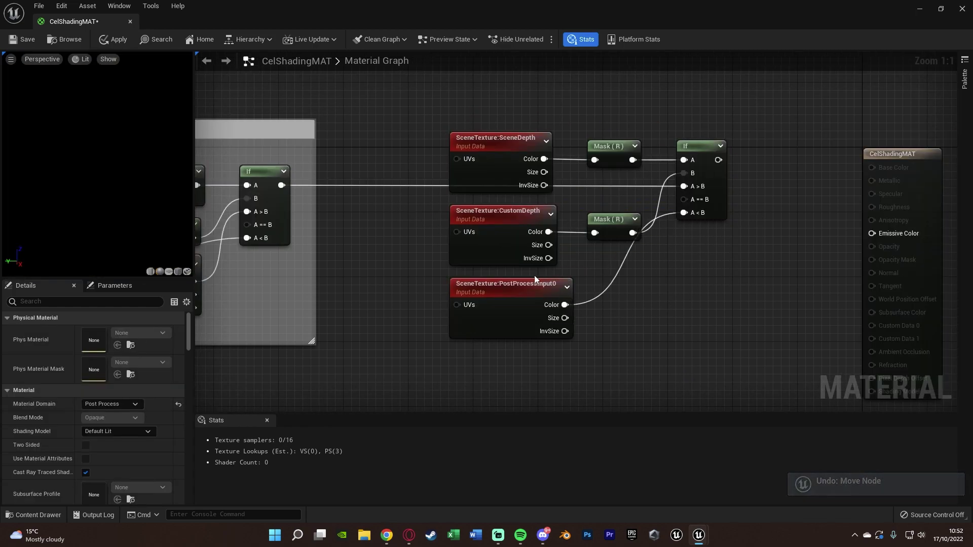
right_click_drag(693, 284, 491, 305)
left_click_drag(507, 181, 679, 257)
Move the depth nodes right and down, then apply the material.
scroll(579, 298, "down", 6)
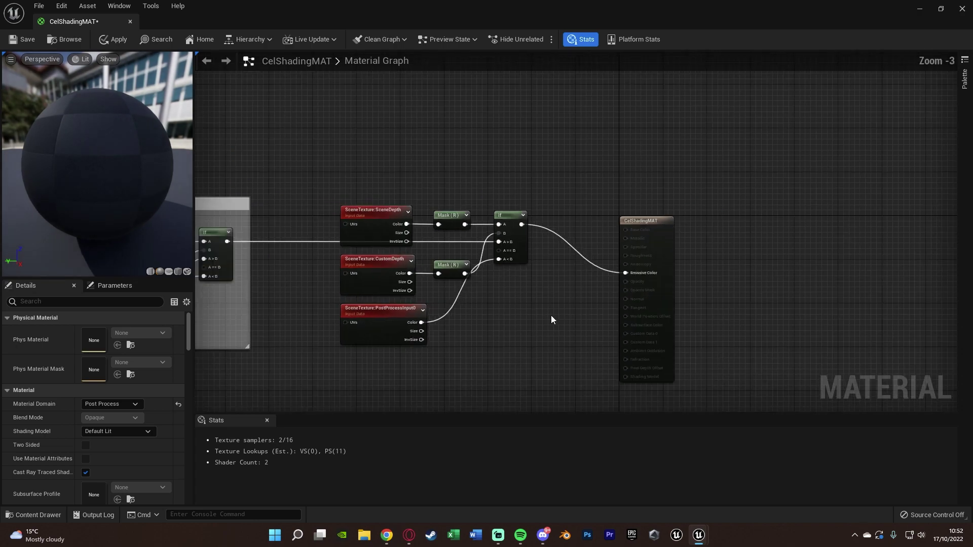
left_click_drag(512, 262, 714, 373)
scroll(706, 264, "up", 5)
left_click_drag(511, 203, 589, 267)
left_click(576, 164)
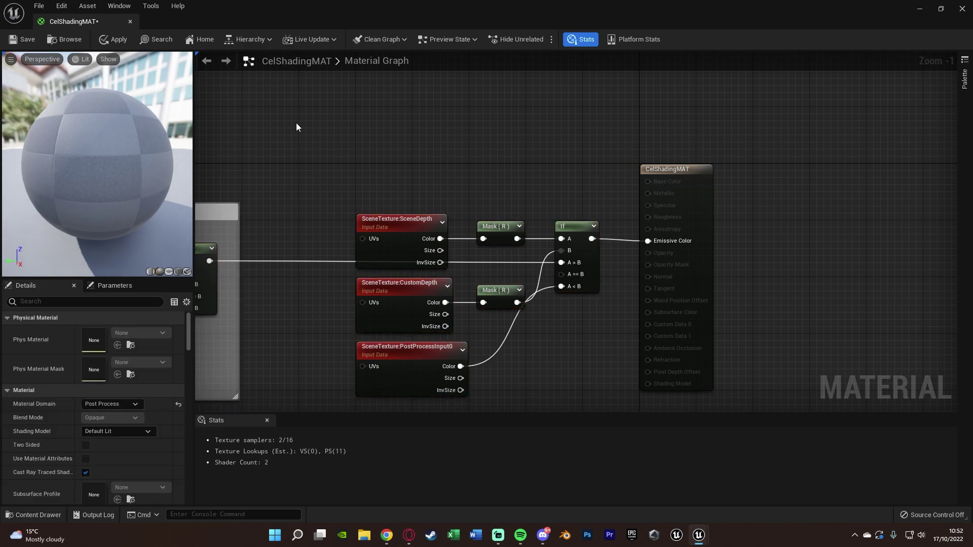
left_click(113, 41)
scroll(320, 224, "down", 3)
right_click_drag(288, 254, 541, 174)
right_click_drag(462, 247, 794, 159)
scroll(663, 206, "up", 1)
right_click_drag(664, 208, 590, 148)
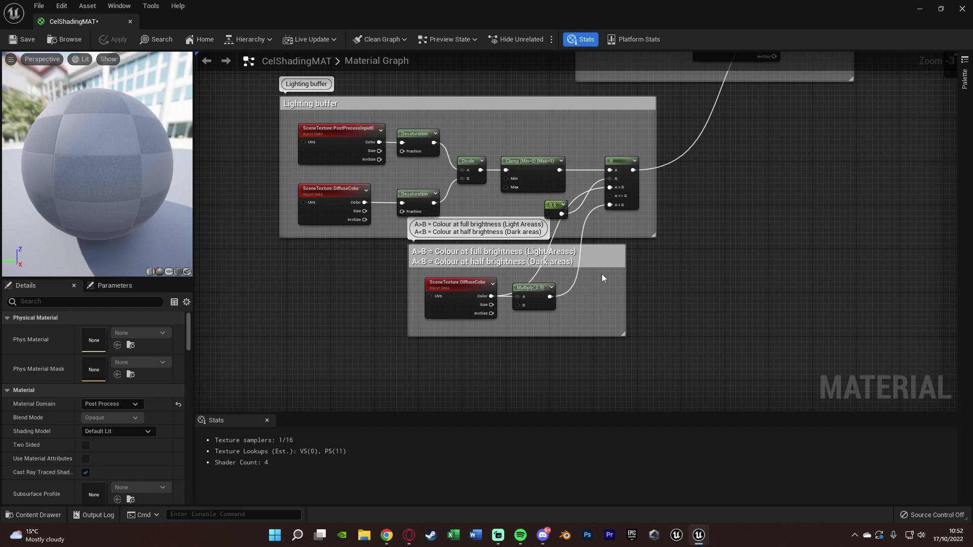
right_click_drag(742, 266, 587, 391)
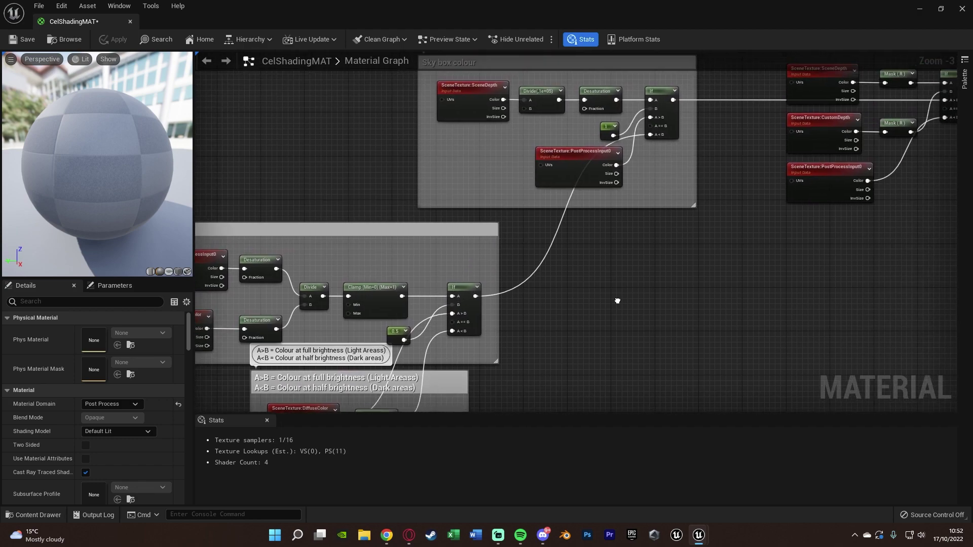
right_click_drag(621, 299, 553, 403)
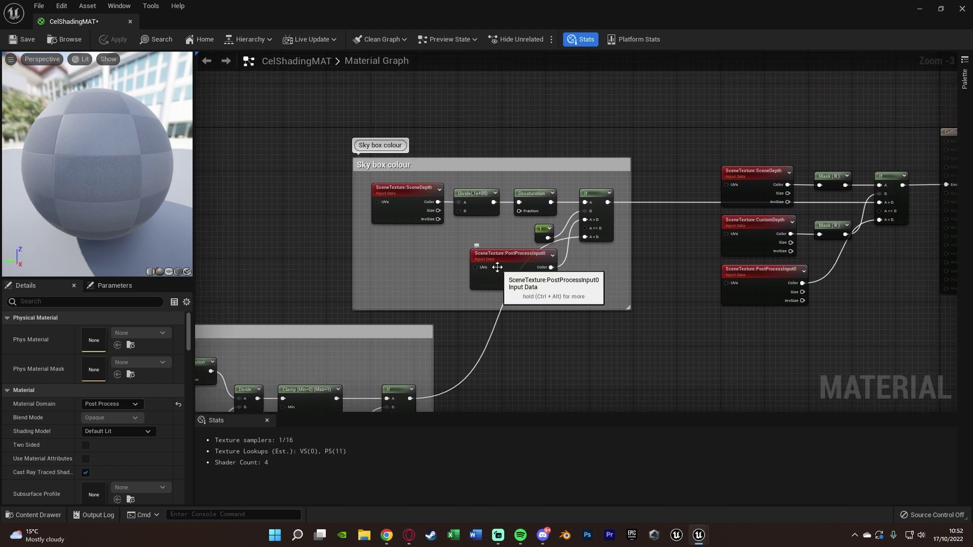
right_click_drag(497, 267, 215, 242)
left_click_drag(396, 115, 625, 309)
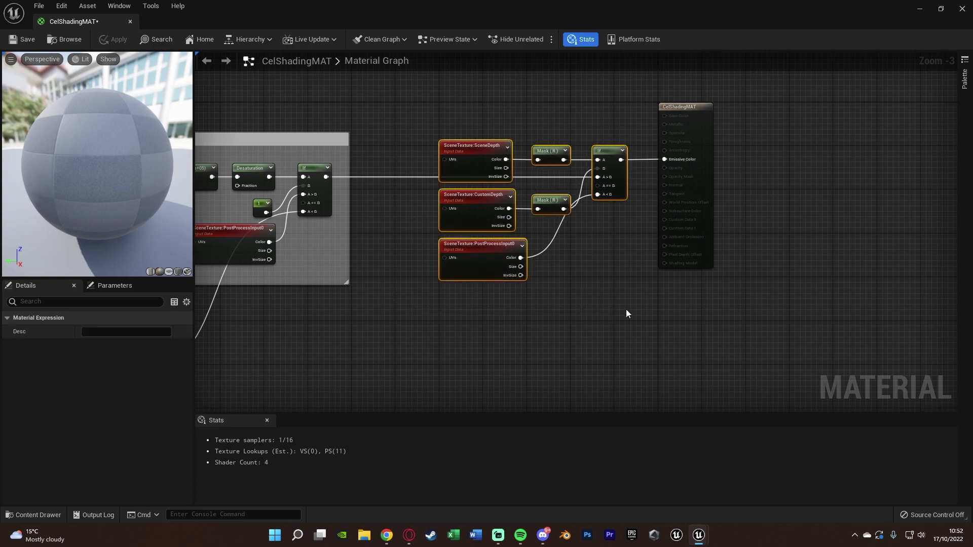
Comment the depth nodes as 'Depth compression (Only works for "Render Custom Depth")' and apply the material.
key("c")
type("compression (Only")
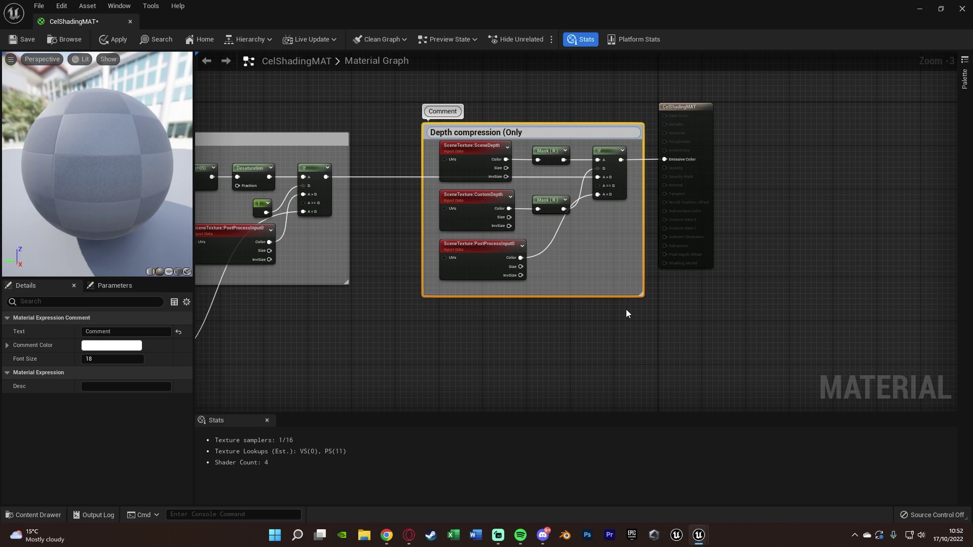
type("works for \"Render Custom Dept")
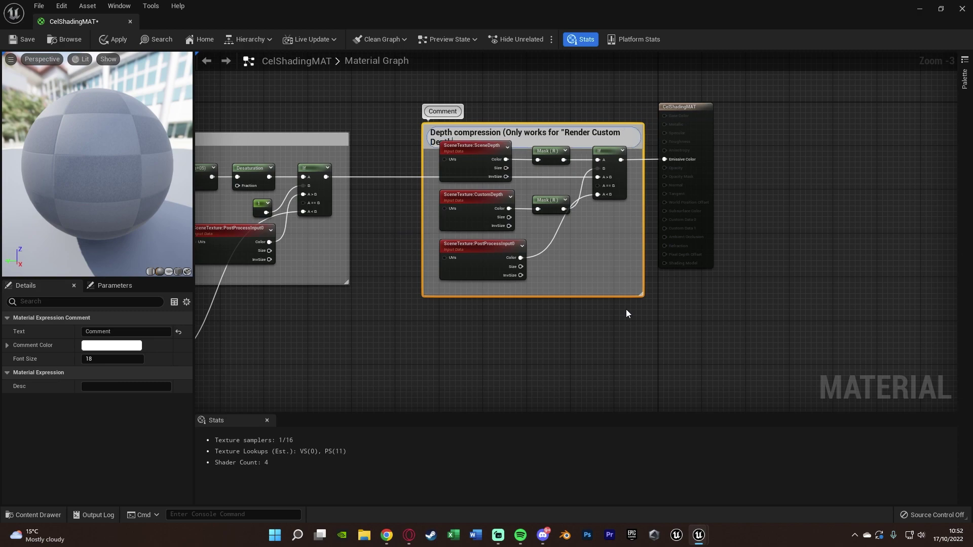
type("h\")")
key("Return")
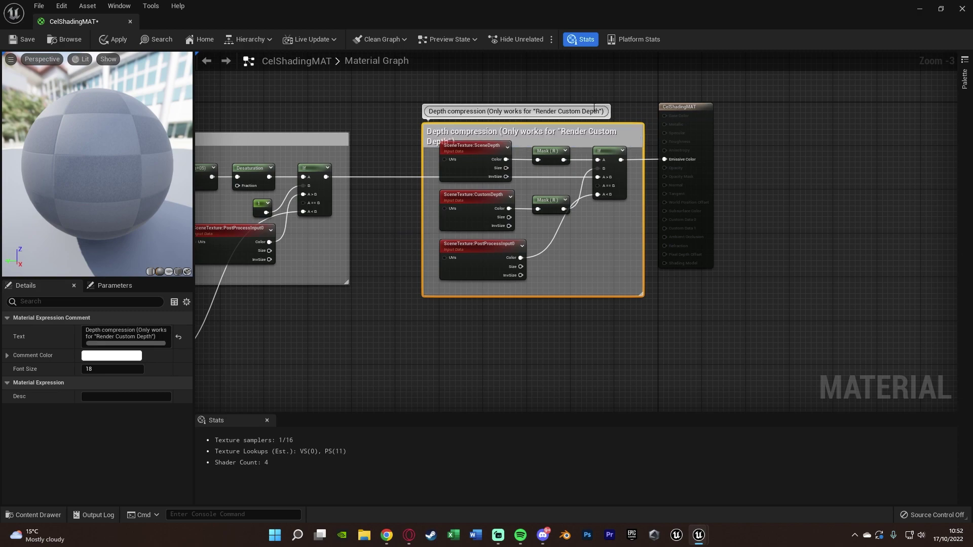
left_click(636, 101)
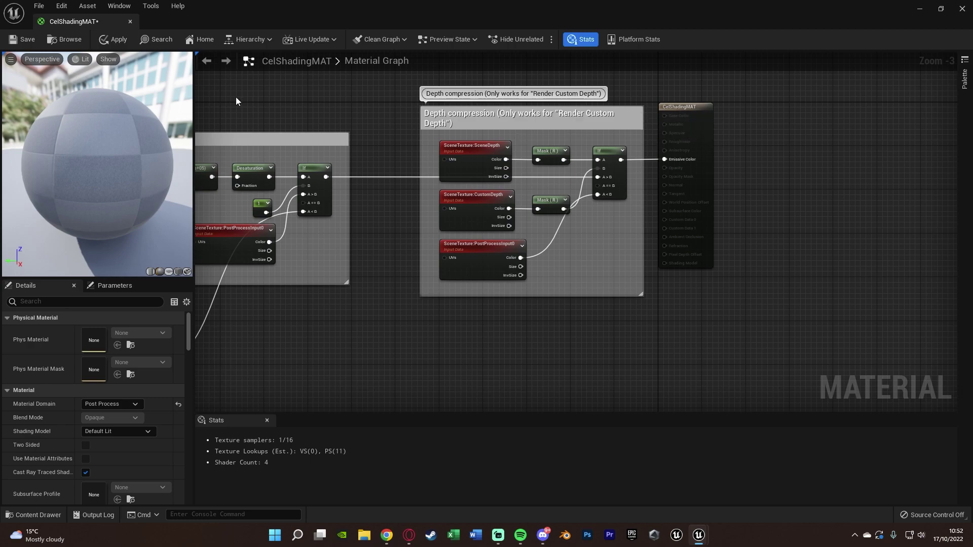
left_click(105, 40)
Close the Material Editor and place a PostProcessVolume in the level.
left_click(962, 8)
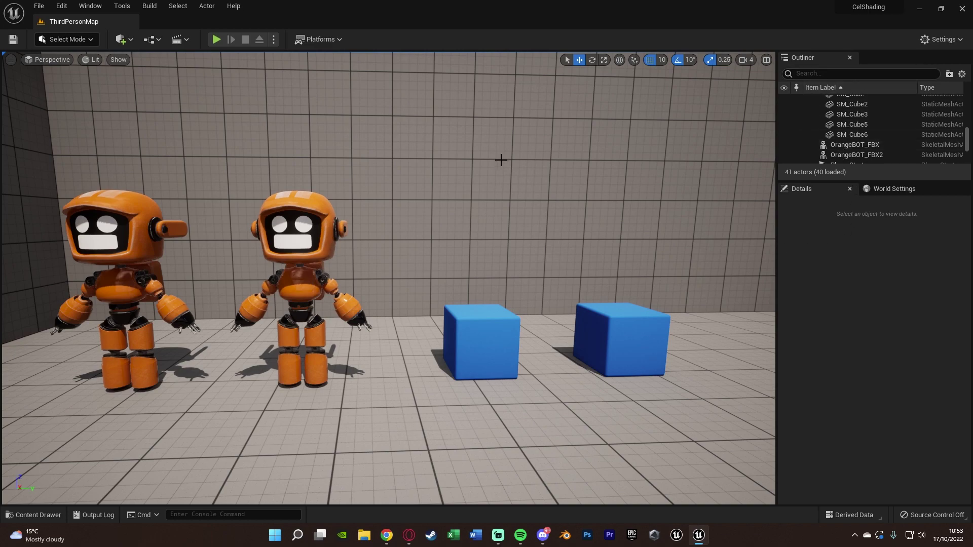
left_click(127, 41)
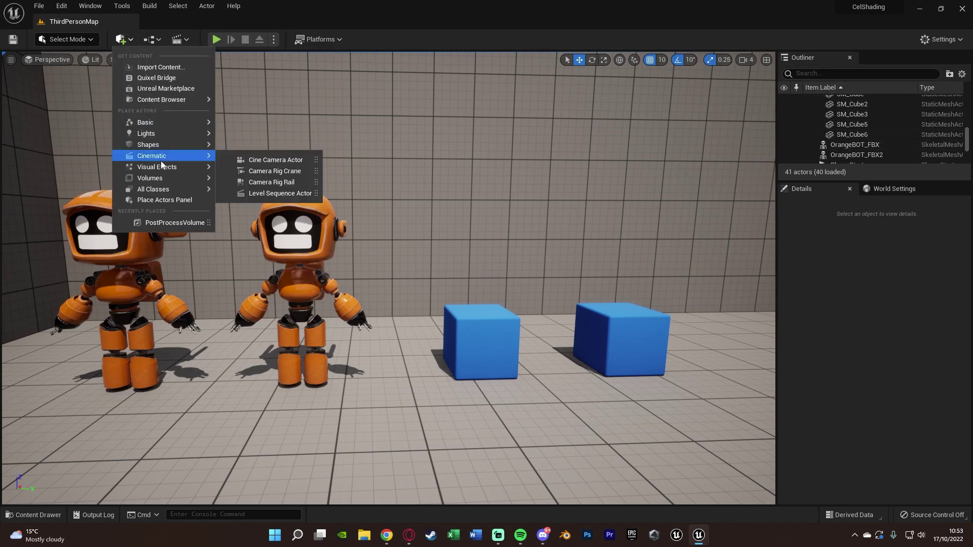
mouse_move(160, 176)
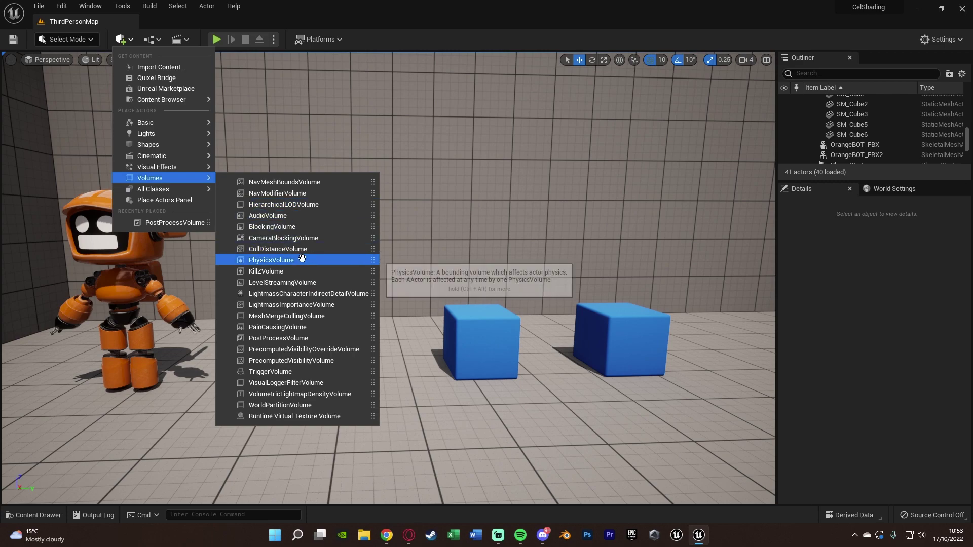
left_click(297, 338)
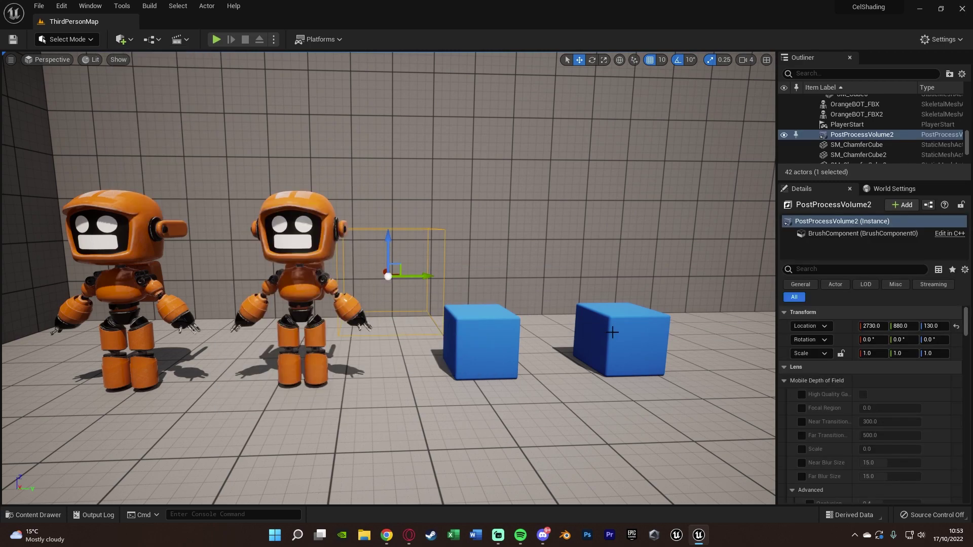
Add an asset reference to Post Process Materials and assign CelShadingMAT.
left_click(835, 270)
type("post p")
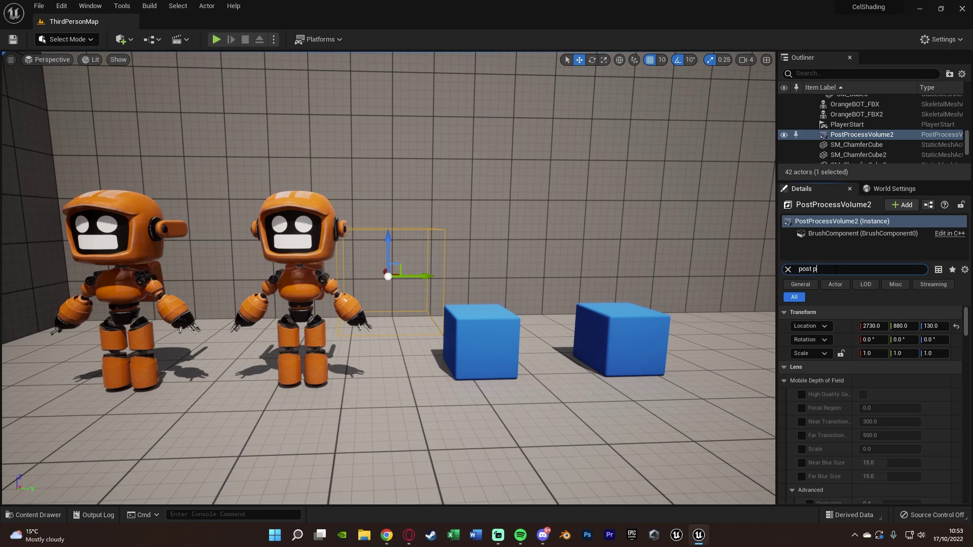
type("roc")
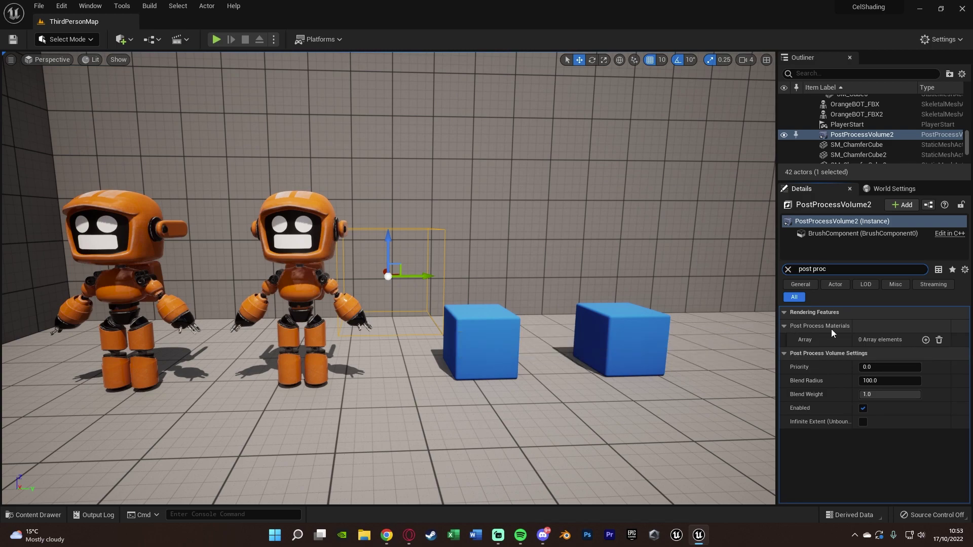
left_click(925, 339)
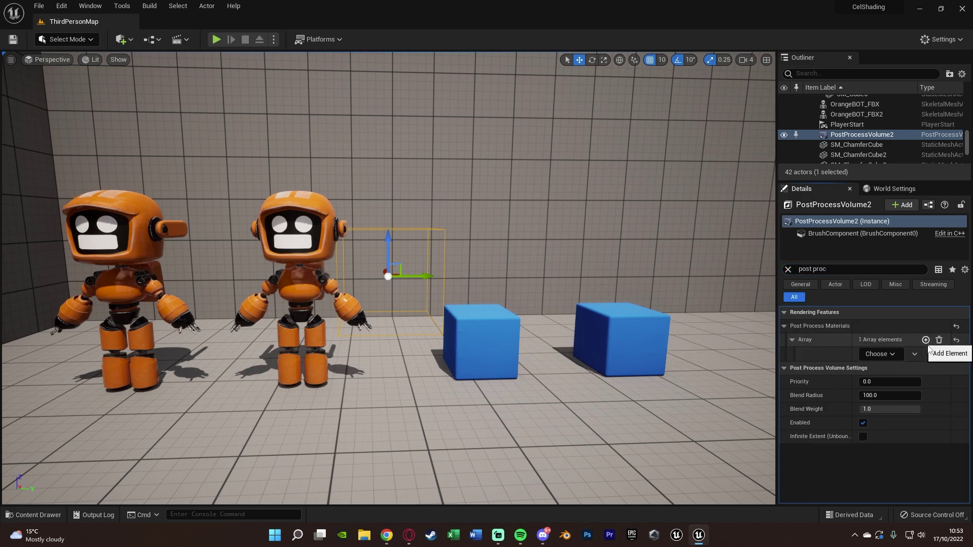
left_click(882, 354)
left_click(888, 369)
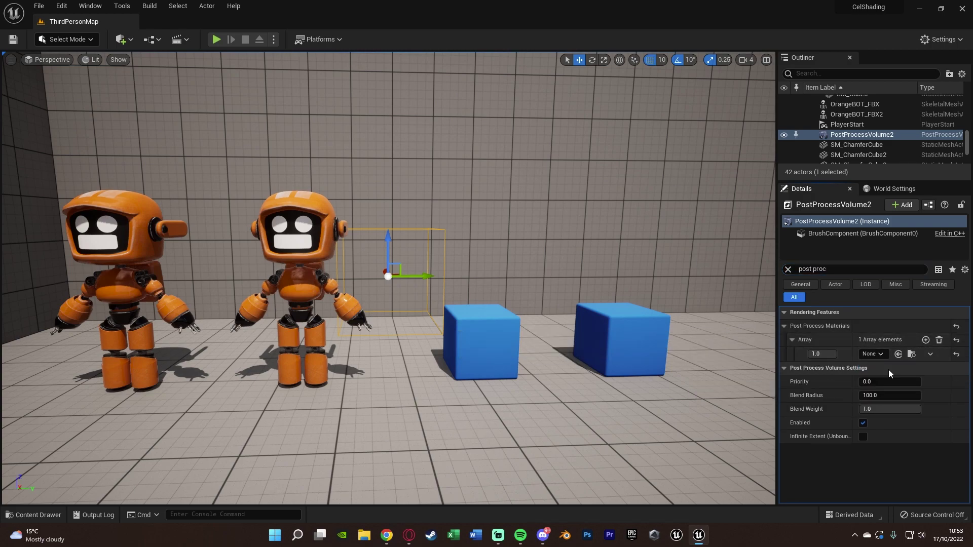
left_click(881, 355)
type("cel")
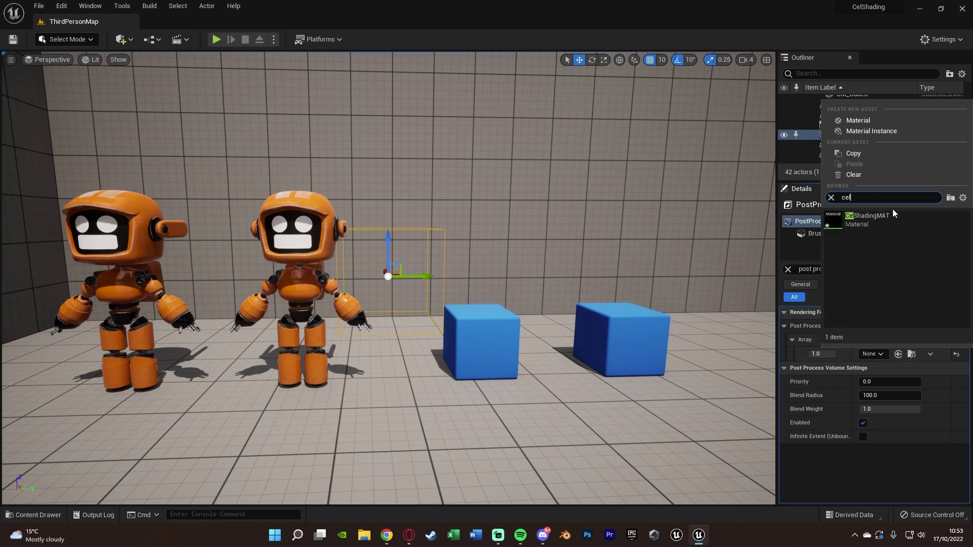
left_click(888, 218)
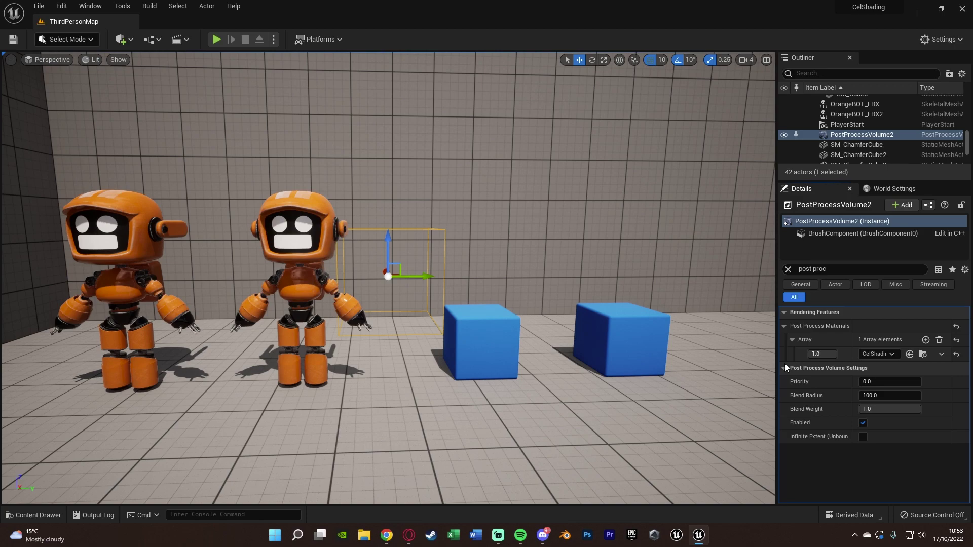
key("ctrl+space")
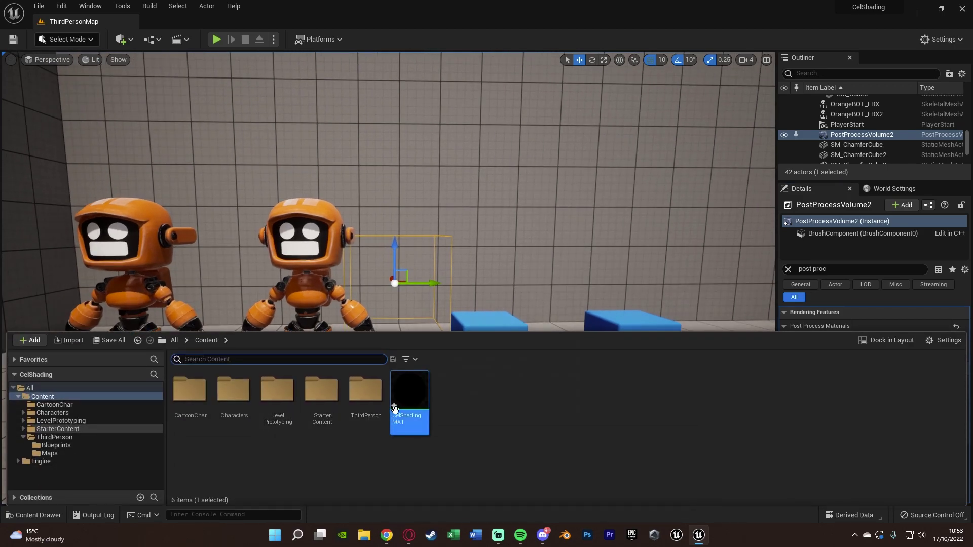
Reopen CelShadingMAT, wire the depth-compression If into Emissive Color, and apply it.
double_click(395, 412)
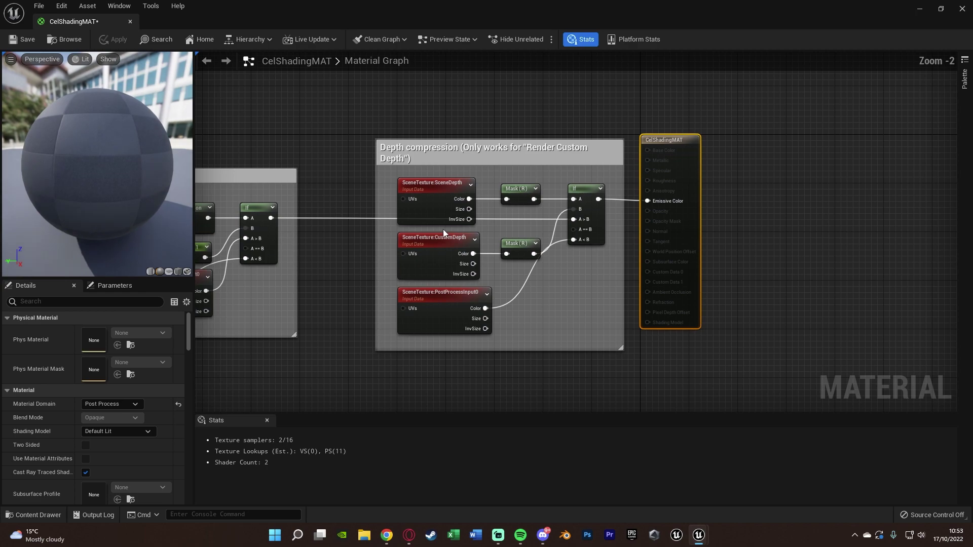
right_click_drag(443, 229, 458, 214)
left_click_drag(421, 211, 813, 195)
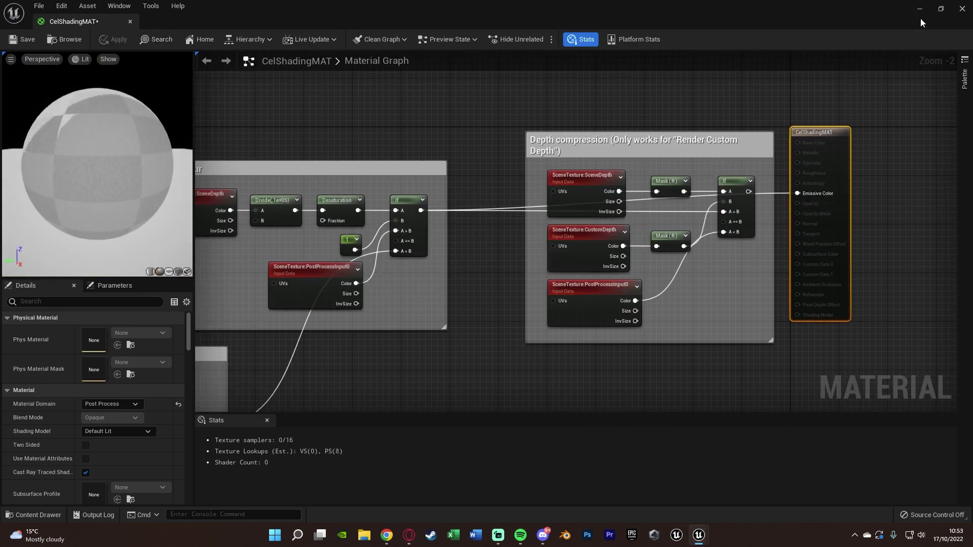
left_click(919, 9)
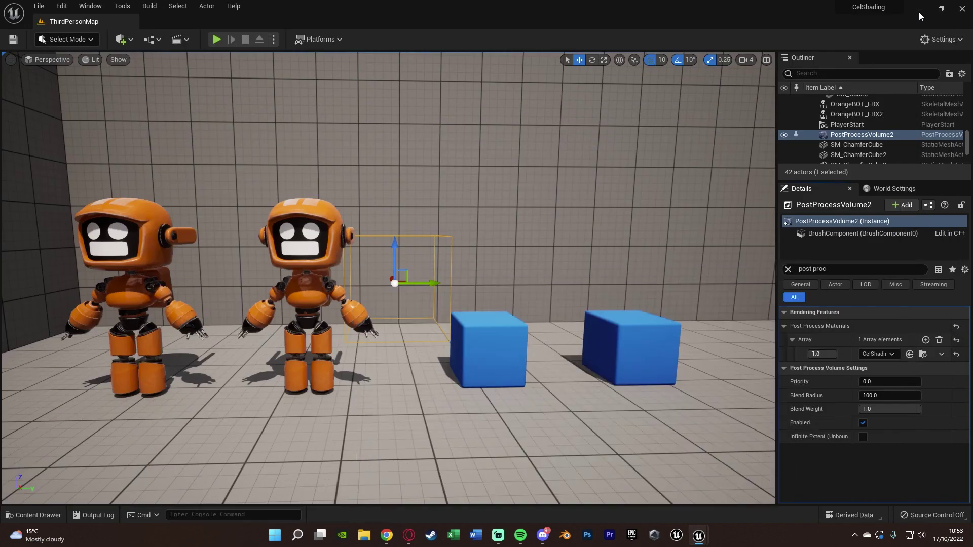
left_click(700, 532)
left_click(694, 471)
right_click_drag(379, 283, 522, 194)
scroll(521, 194, "down", 1)
left_click_drag(361, 328, 898, 113)
left_click(113, 40)
left_click(919, 9)
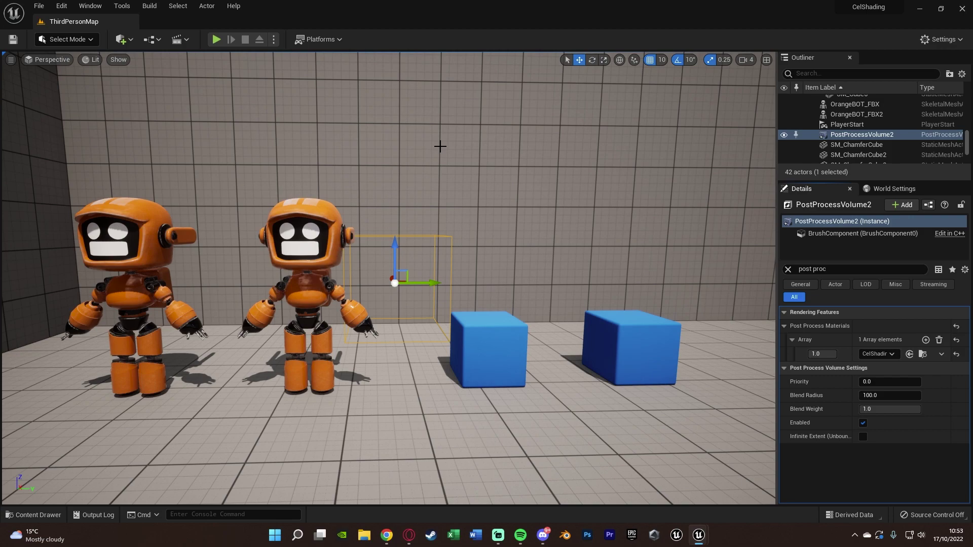
left_click(836, 269)
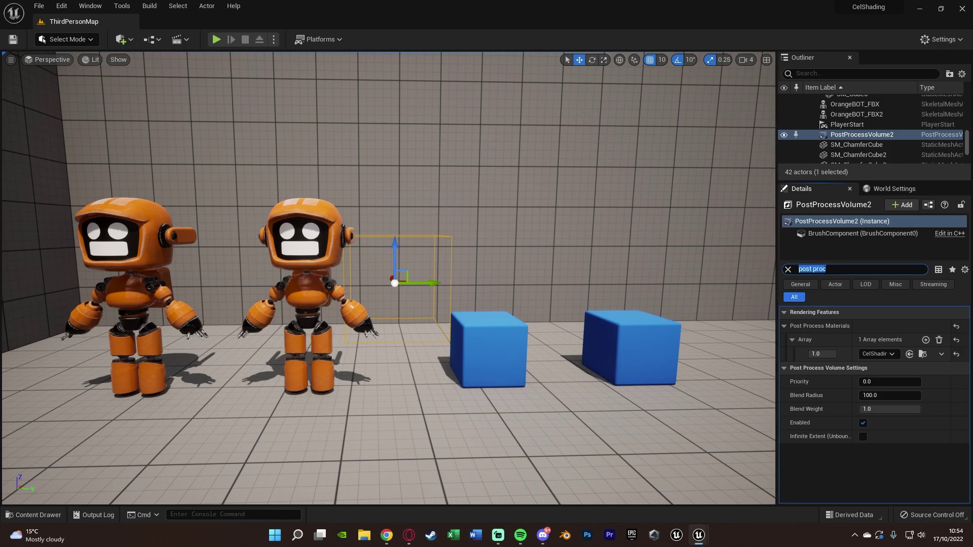
Tick Infinite Extent (Unbound) on PostProcessVolume2, check the level, and return to CelShadingMAT.
type("infi")
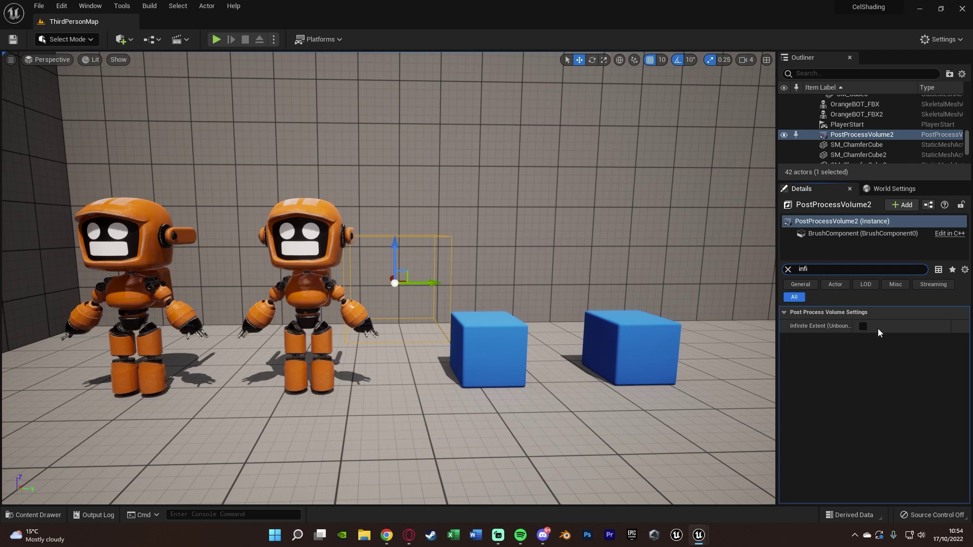
left_click(862, 327)
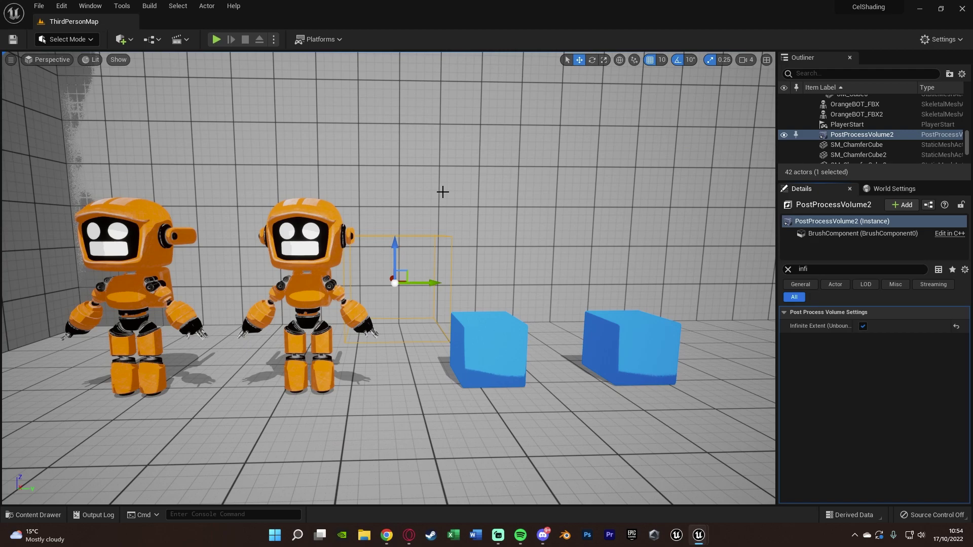
right_click_drag(424, 196, 486, 177)
left_click(740, 495)
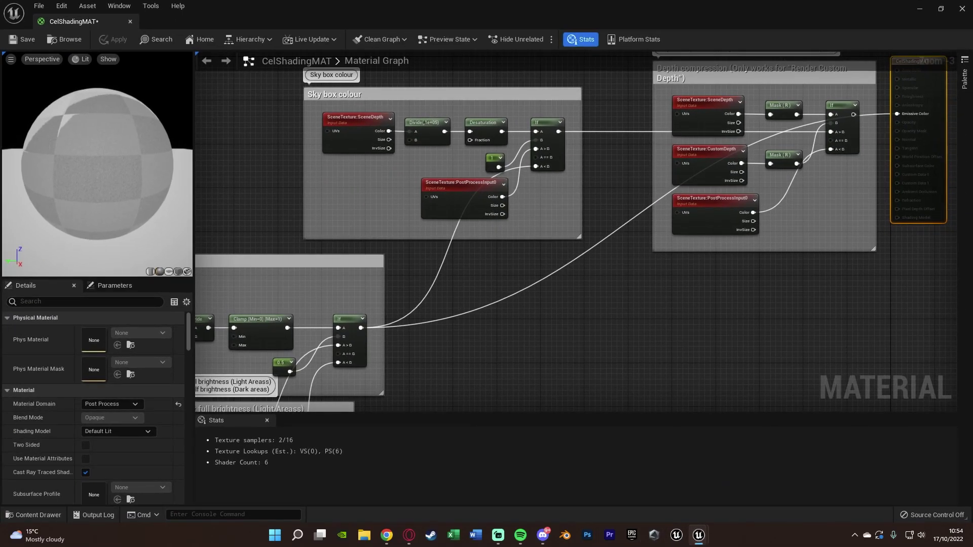
Wire an If node's output into Emissive Color and compare the shading in the level.
left_click_drag(566, 150, 917, 134)
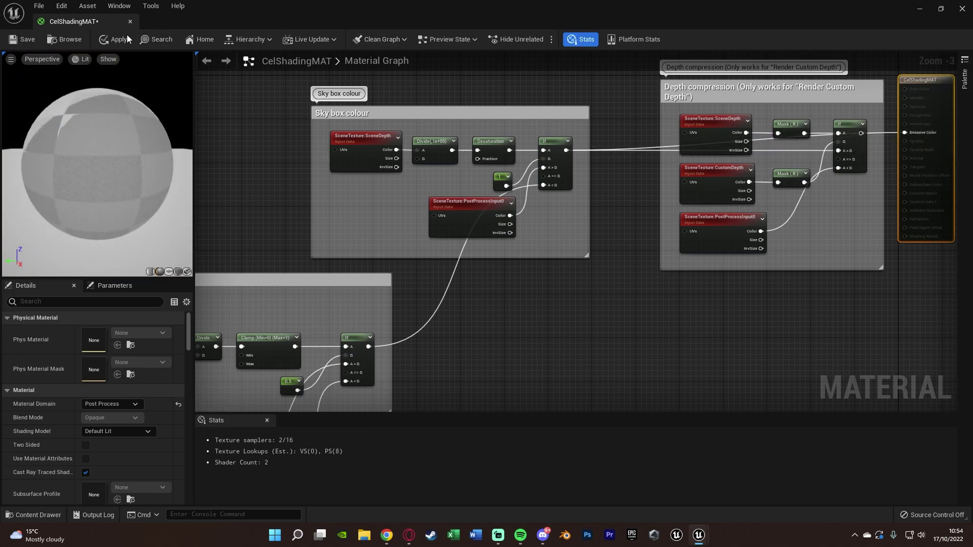
left_click(918, 8)
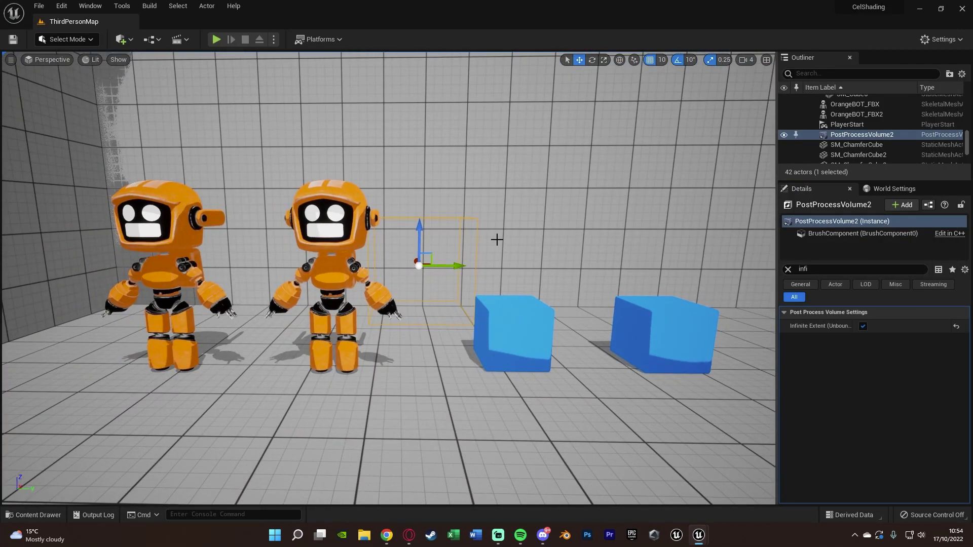
mouse_move(497, 239)
right_mouse_down()
mouse_move(472, 232)
mouse_move(502, 235)
mouse_move(490, 236)
right_mouse_up()
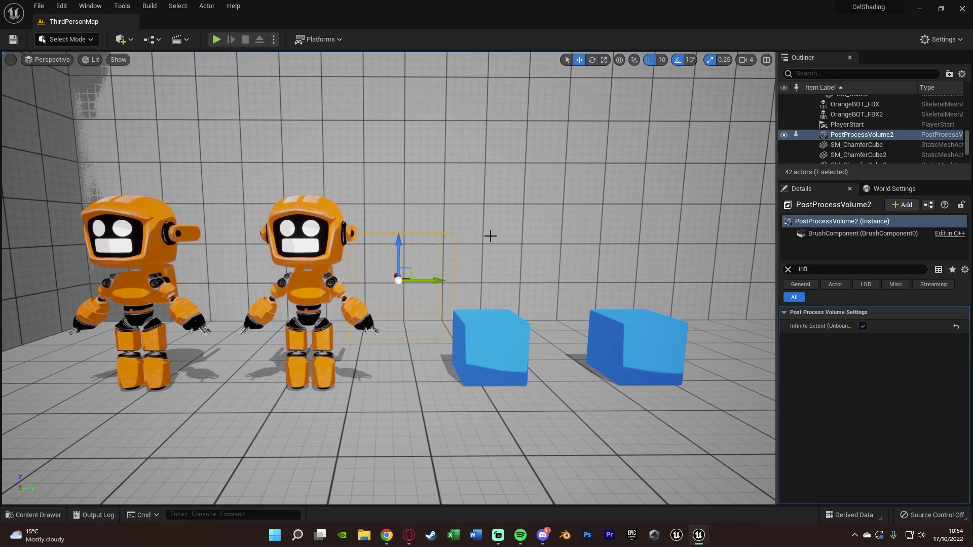
Reconnect the right-hand If node to Emissive Color and apply CelShadingMAT.
mouse_move(711, 537)
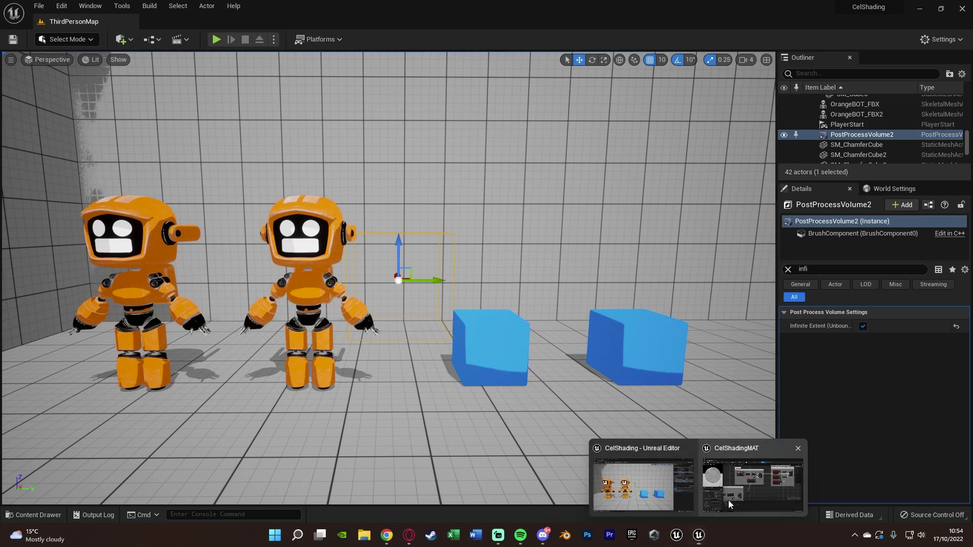
left_click(729, 498)
right_click_drag(508, 247, 451, 260)
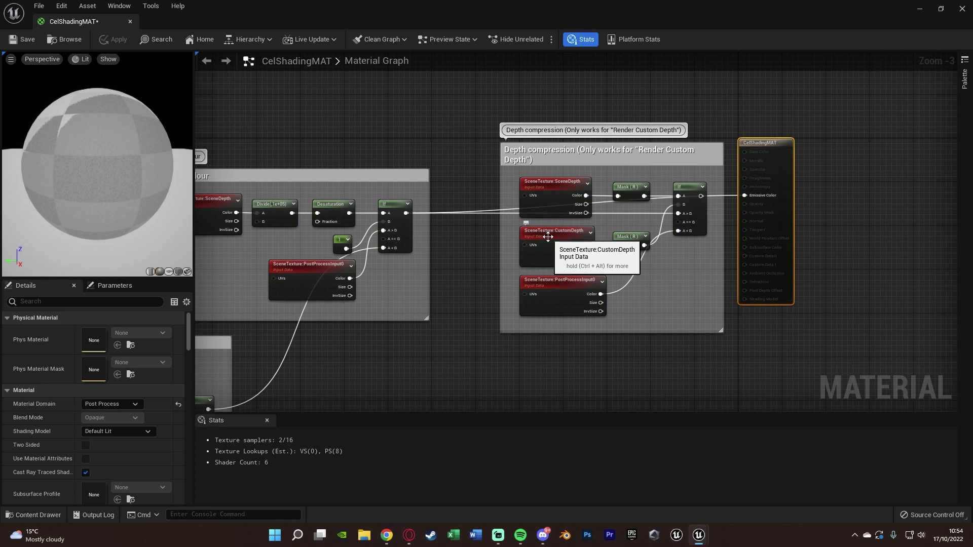
left_click_drag(701, 196, 760, 199)
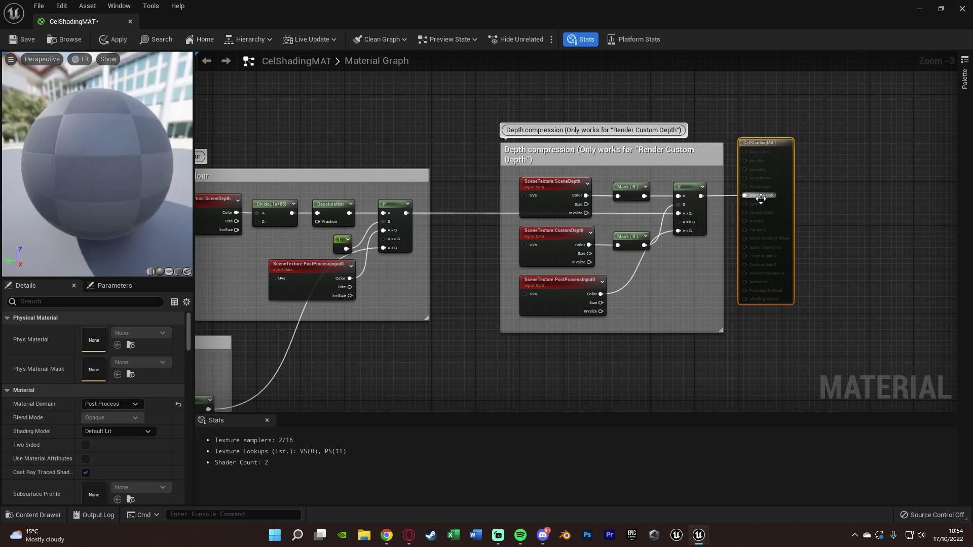
left_click(116, 40)
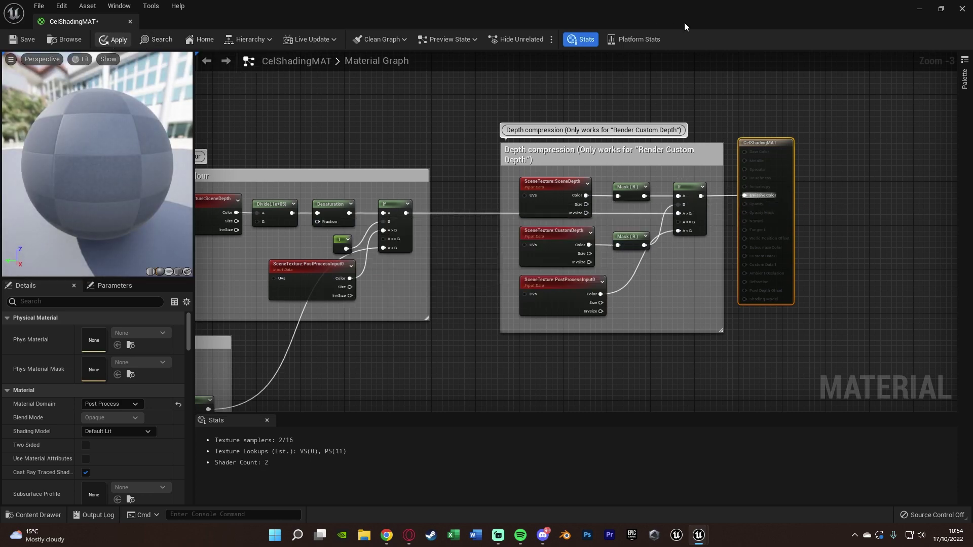
left_click(919, 7)
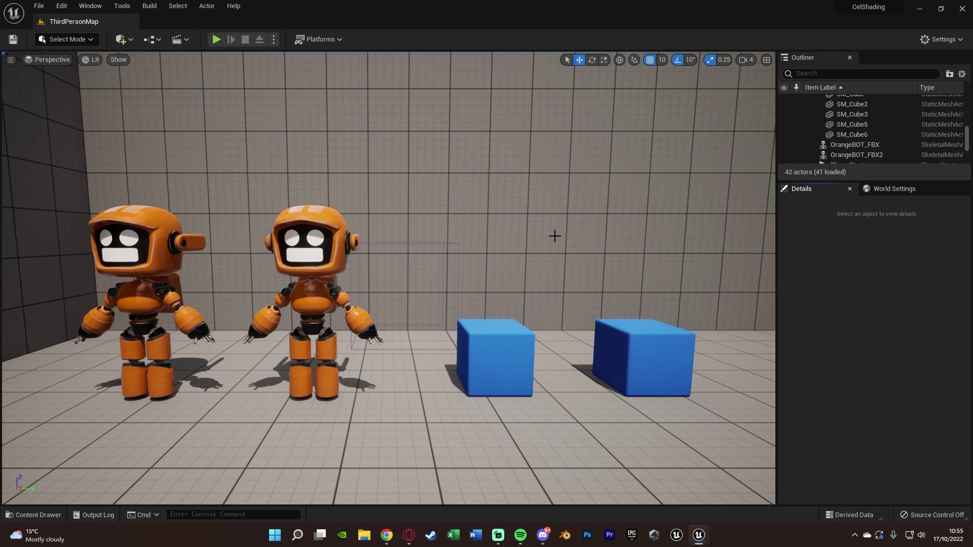
Enable Render CustomDepth on the second robot, the right blue cube and the back wall.
left_click(311, 218)
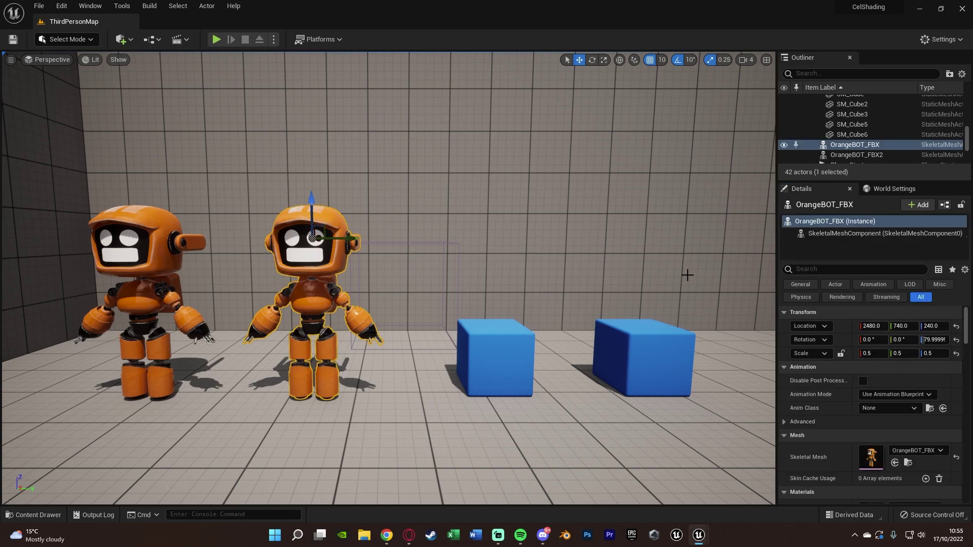
type("render")
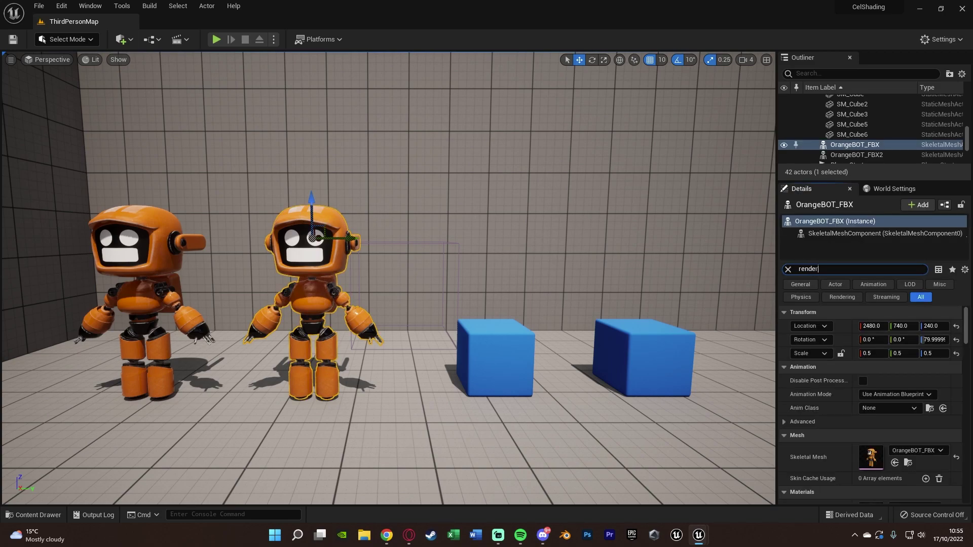
type(" custom depth")
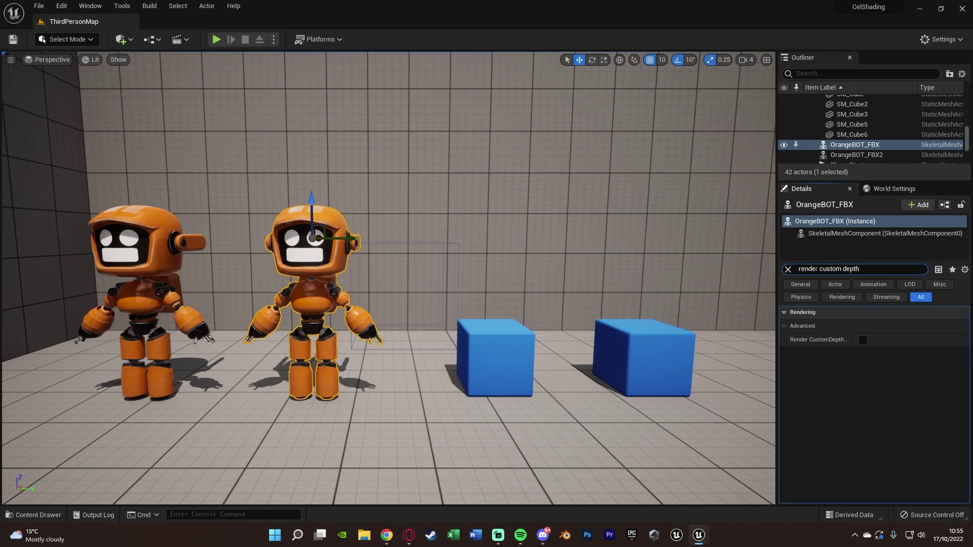
left_click(862, 340)
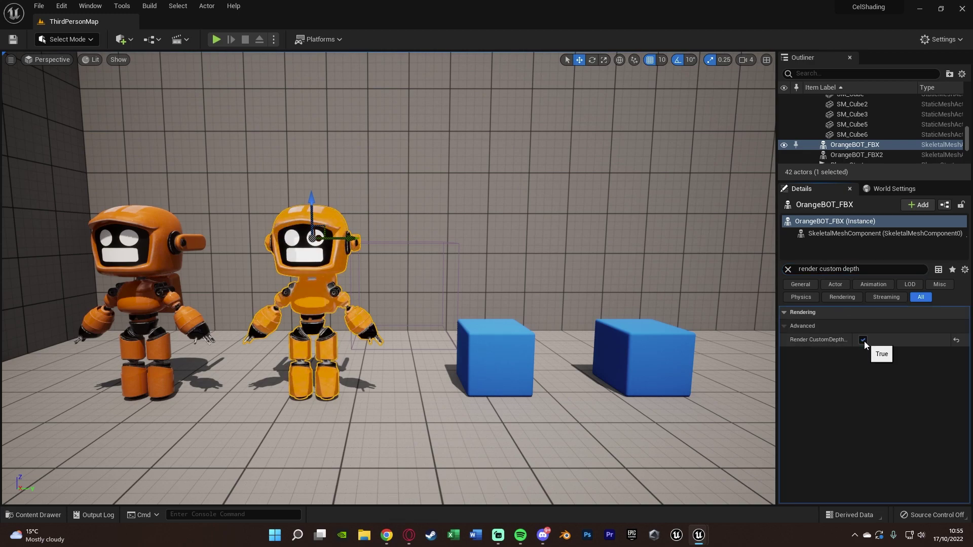
left_click(622, 333)
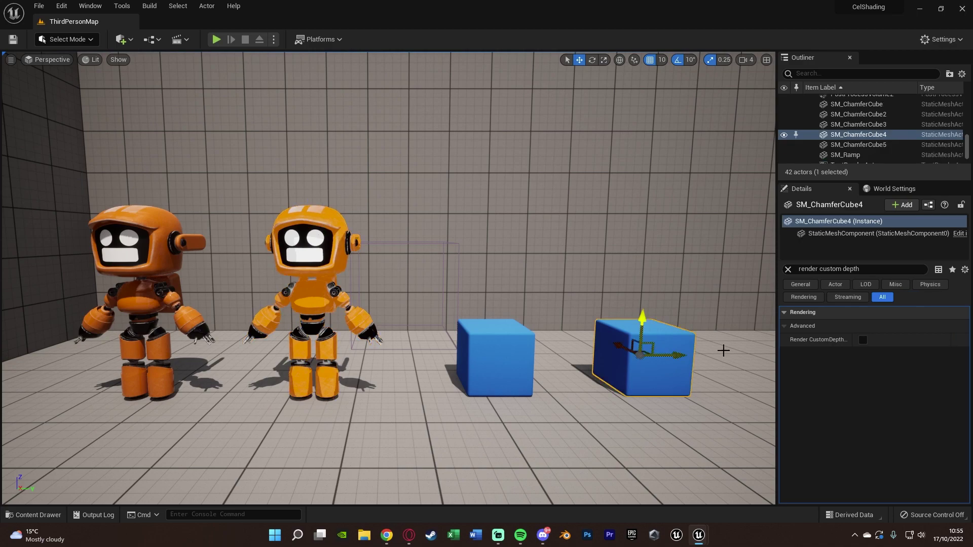
left_click(863, 340)
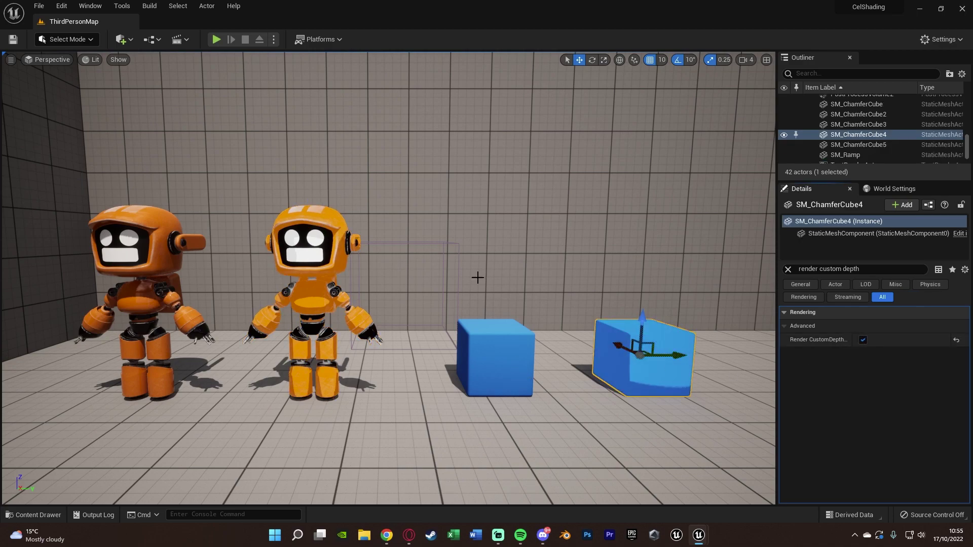
left_click(495, 311)
left_click(864, 340)
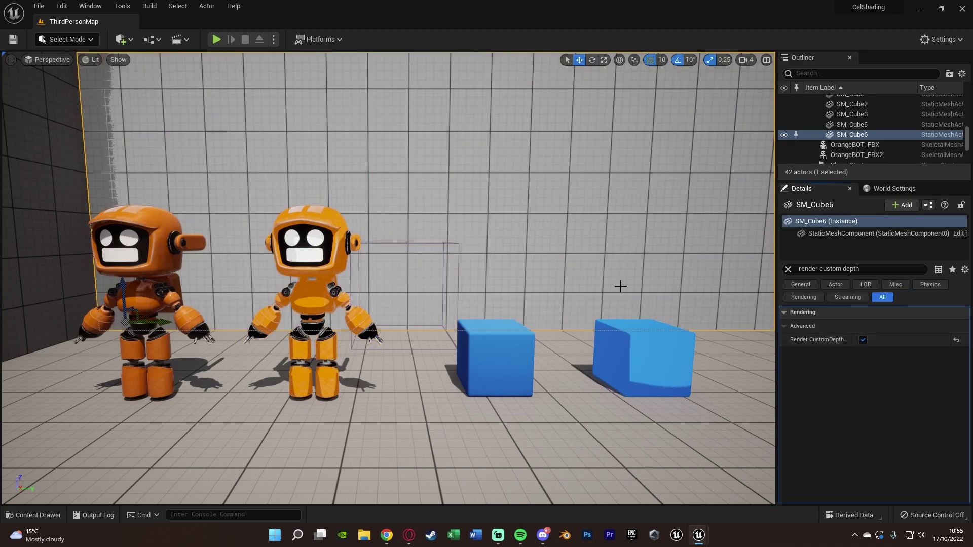
Leave Render CustomDepth off on the floor SM_Cube, then fly the camera toward the robots.
right_click_drag(685, 304, 770, 309)
left_click(537, 349)
left_click(862, 339)
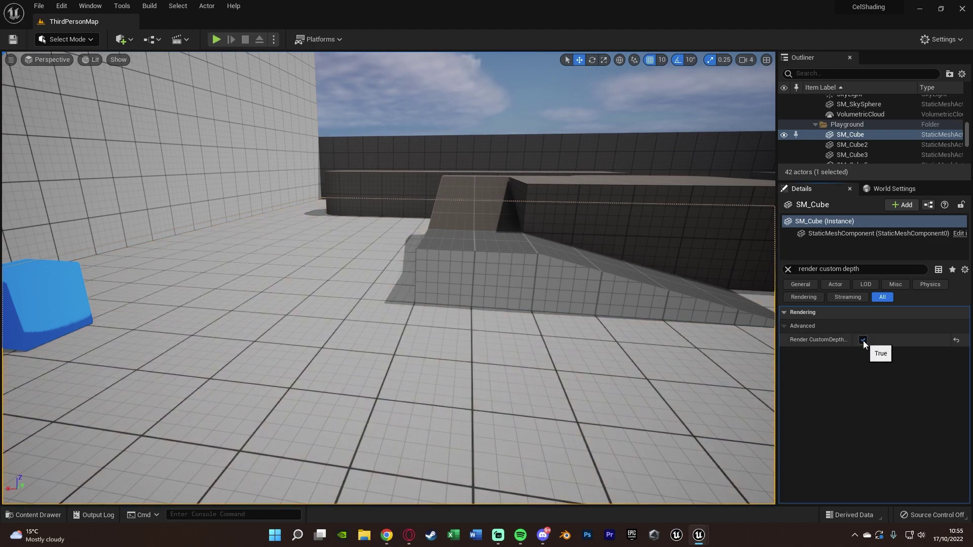
left_click(863, 341)
right_click_drag(564, 219, 395, 221)
key("Escape")
right_click_drag(537, 230, 585, 245)
key("w")
right_click_drag(282, 192, 288, 193)
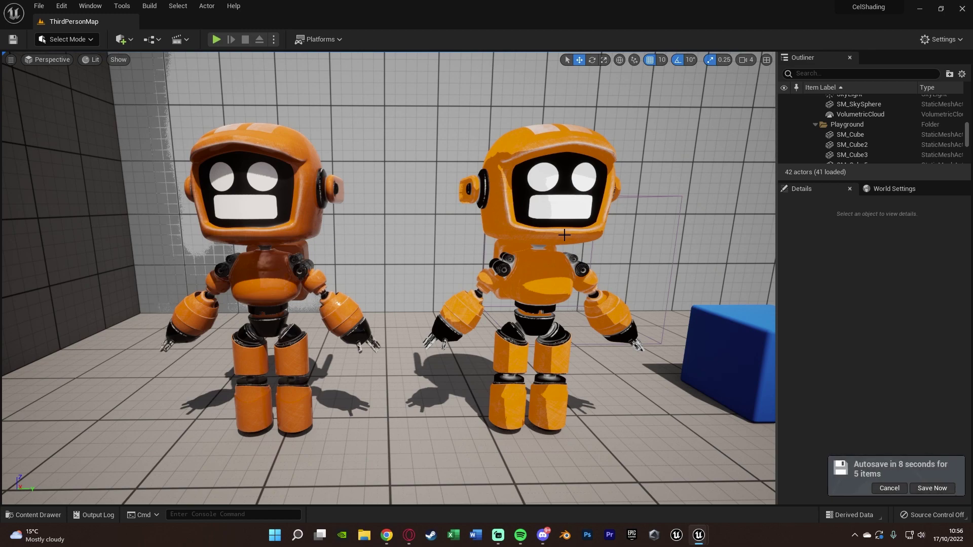
left_click(884, 487)
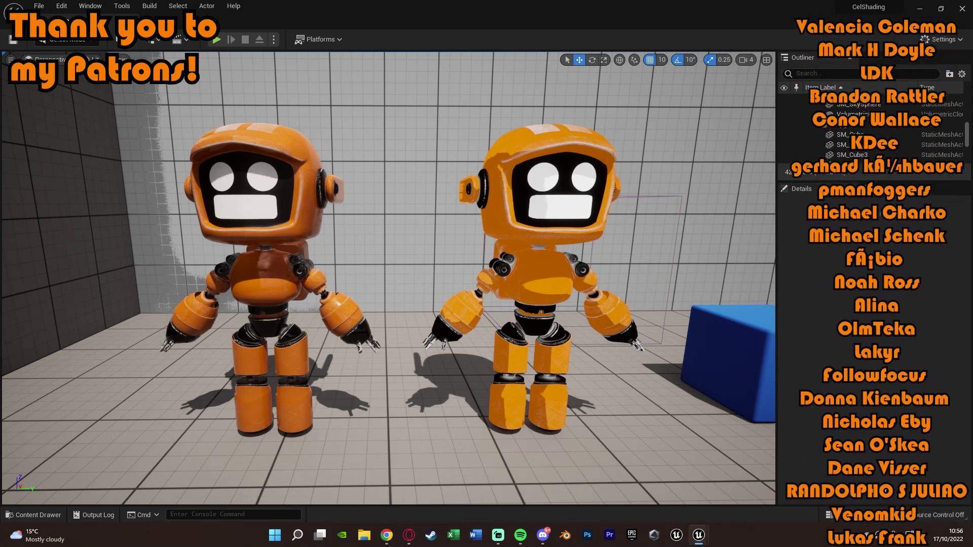
key("d")
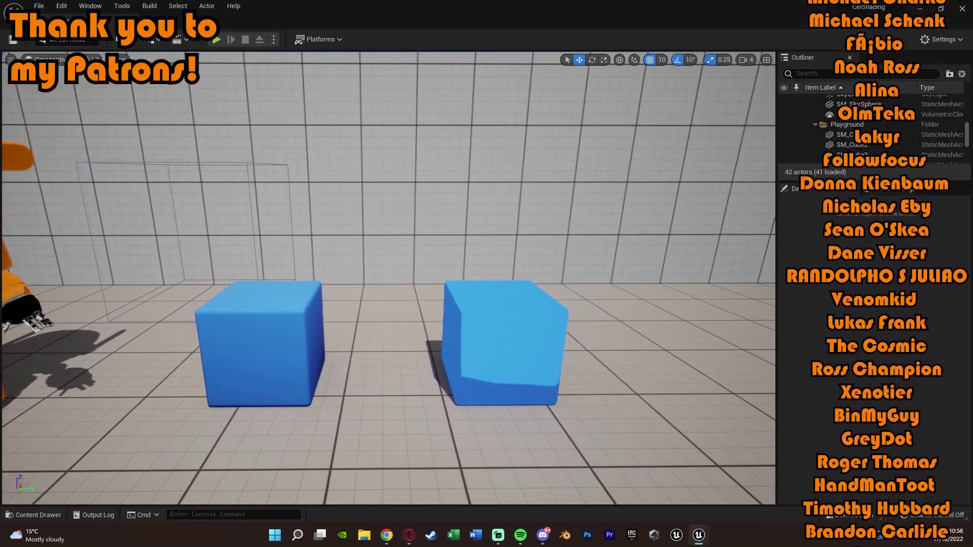
key("s")
right_click_drag(388, 278, 557, 239)
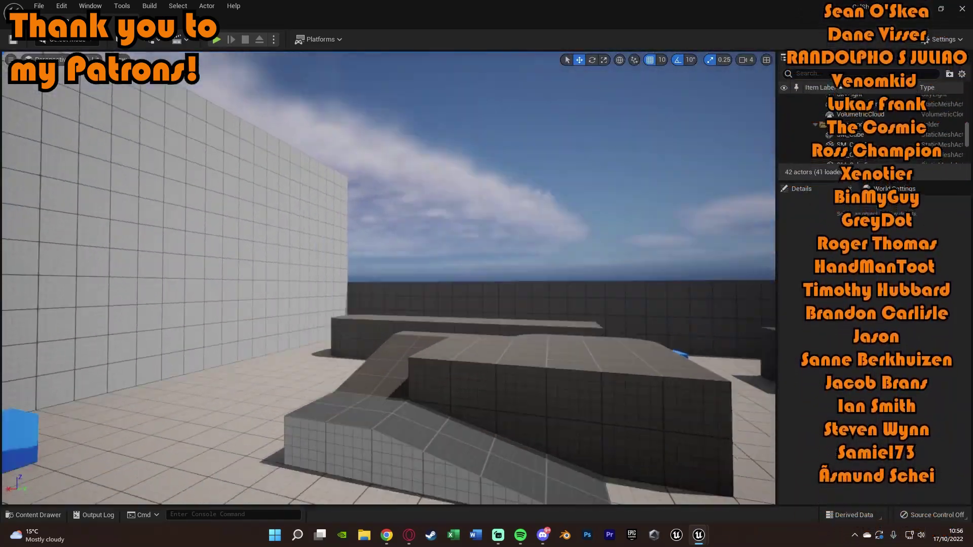